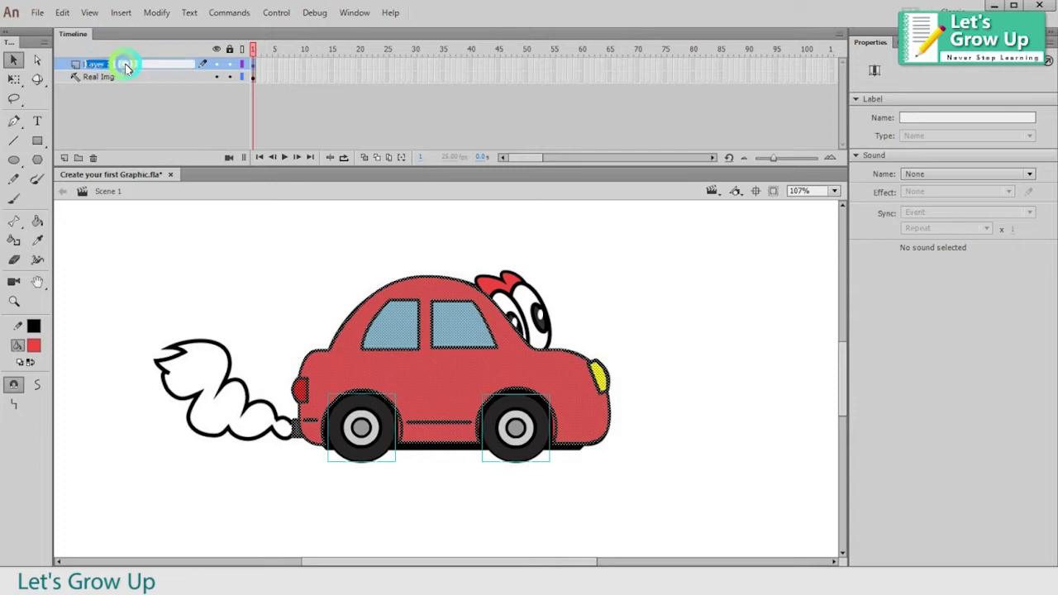
# Rename the upper layer to Graphic, then hide it and make the Real Img reference layer active
pyautogui.write('Gra')
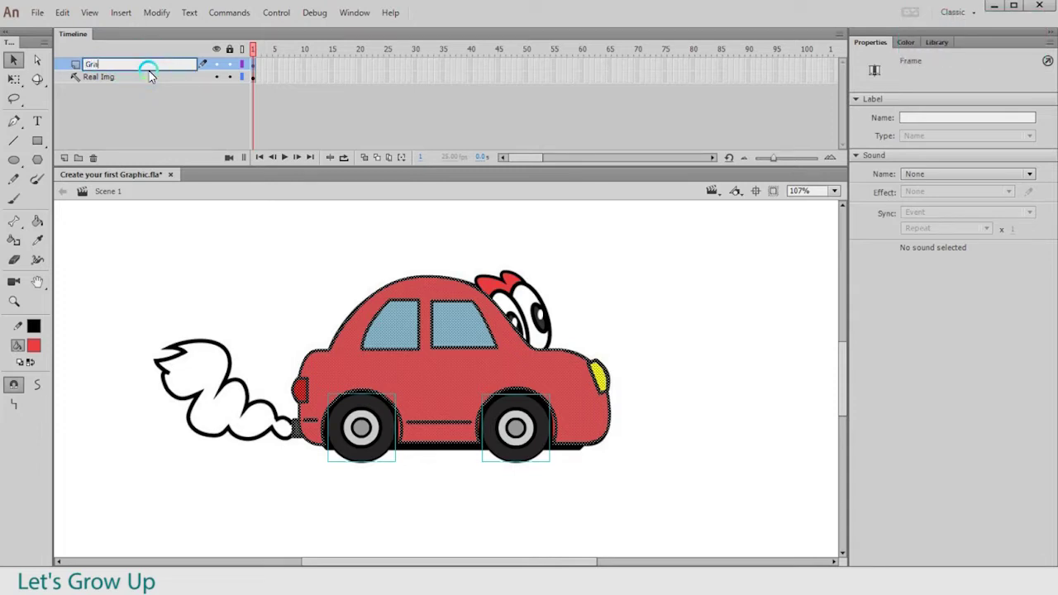
pyautogui.write('phic')
pyautogui.press('Return')
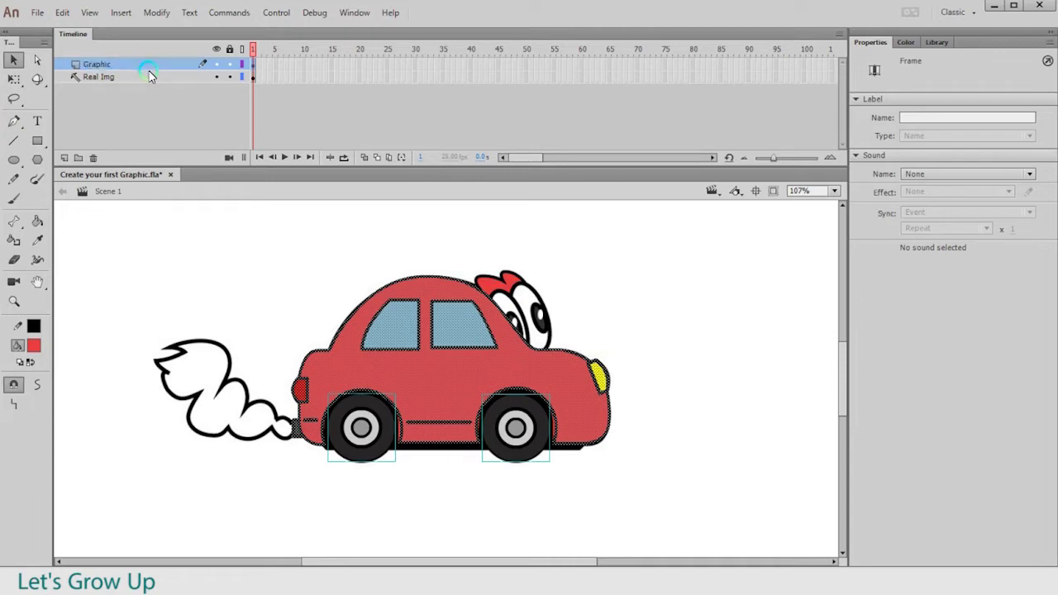
pyautogui.click(216, 64)
pyautogui.click(194, 77)
pyautogui.hotkey('ctrl', '-')
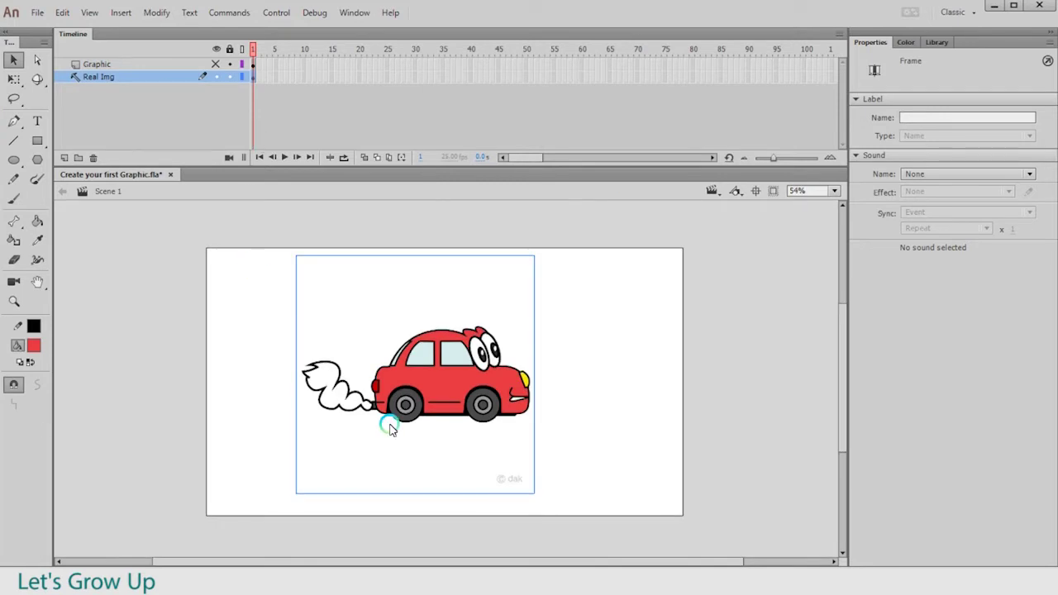
# Convert the whole car drawing on the Graphic layer to a graphic symbol named Gr_Cartoon Car and set its looping to Play Once
pyautogui.moveTo(318, 306); pyautogui.dragTo(699, 514)
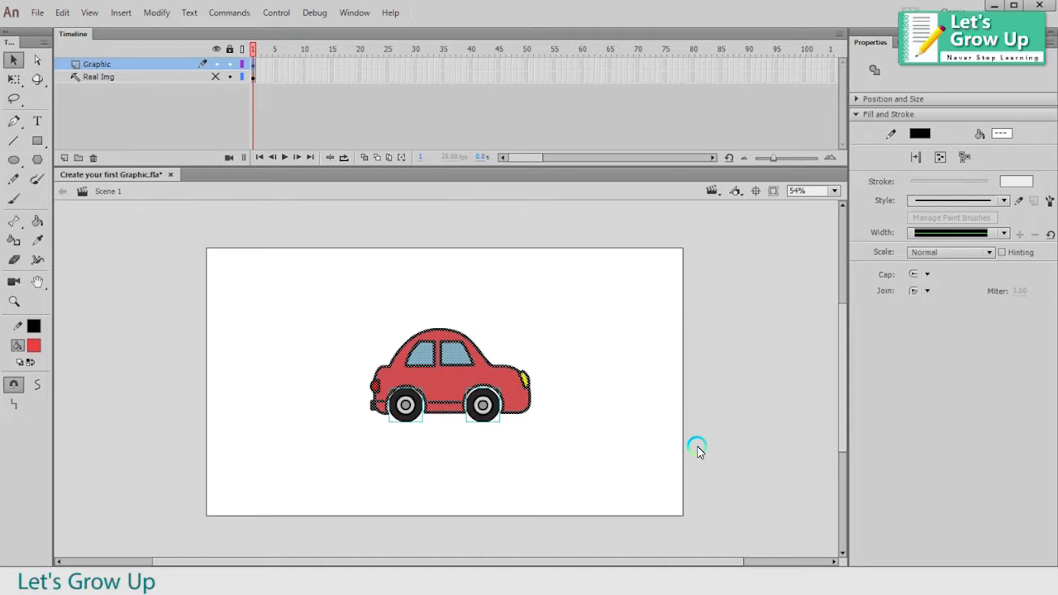
pyautogui.press('F8')
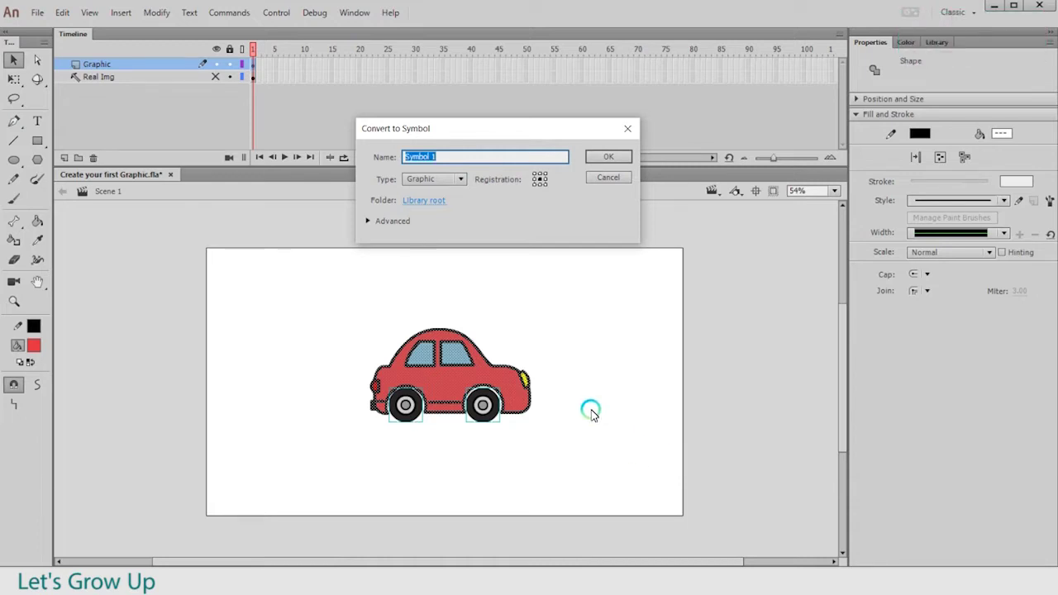
pyautogui.moveTo(475, 128); pyautogui.dragTo(573, 100)
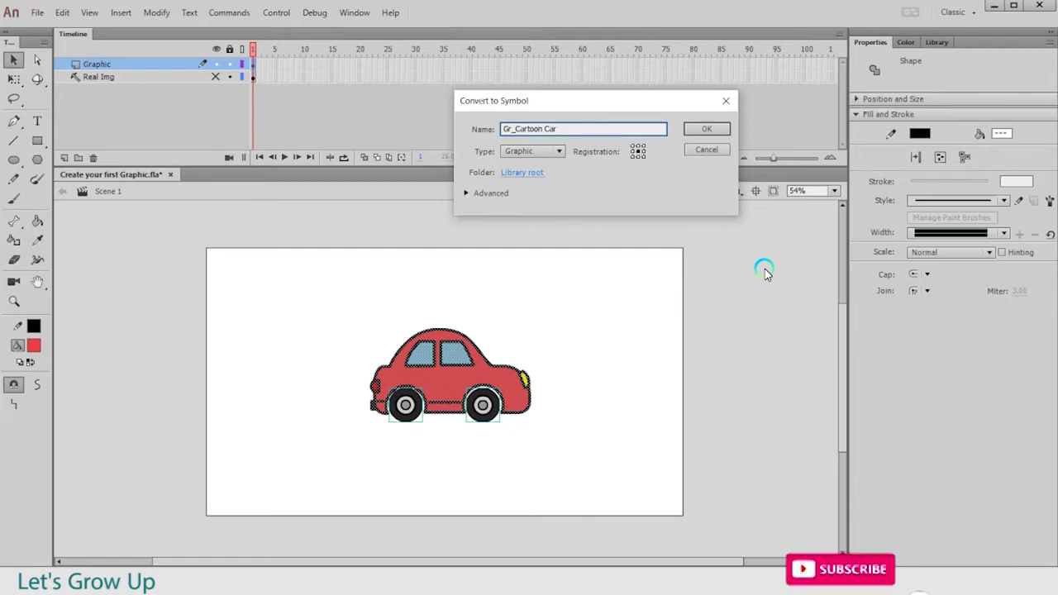
pyautogui.press('Return')
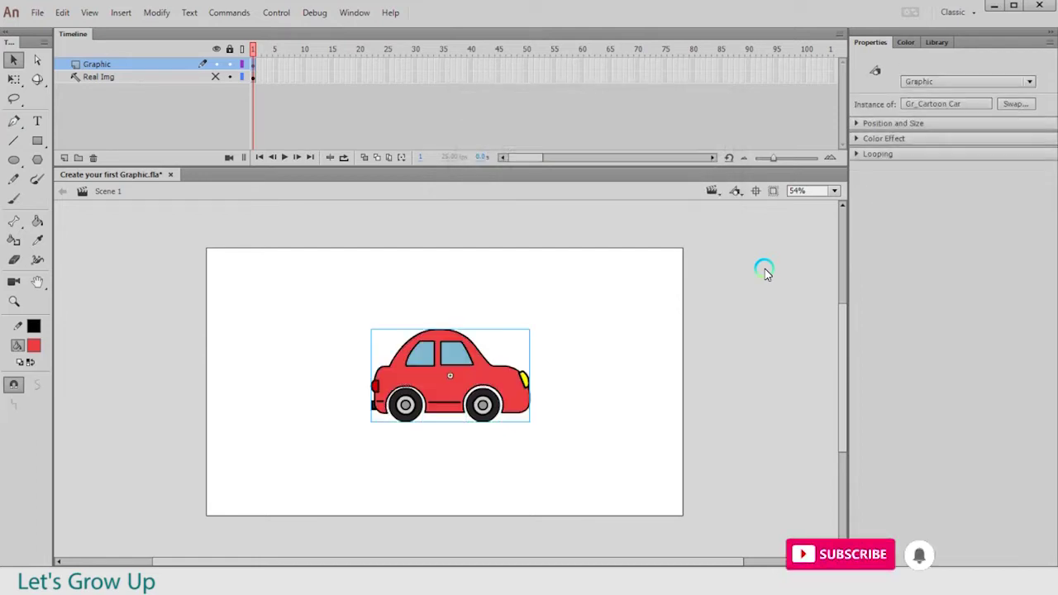
pyautogui.click(868, 153)
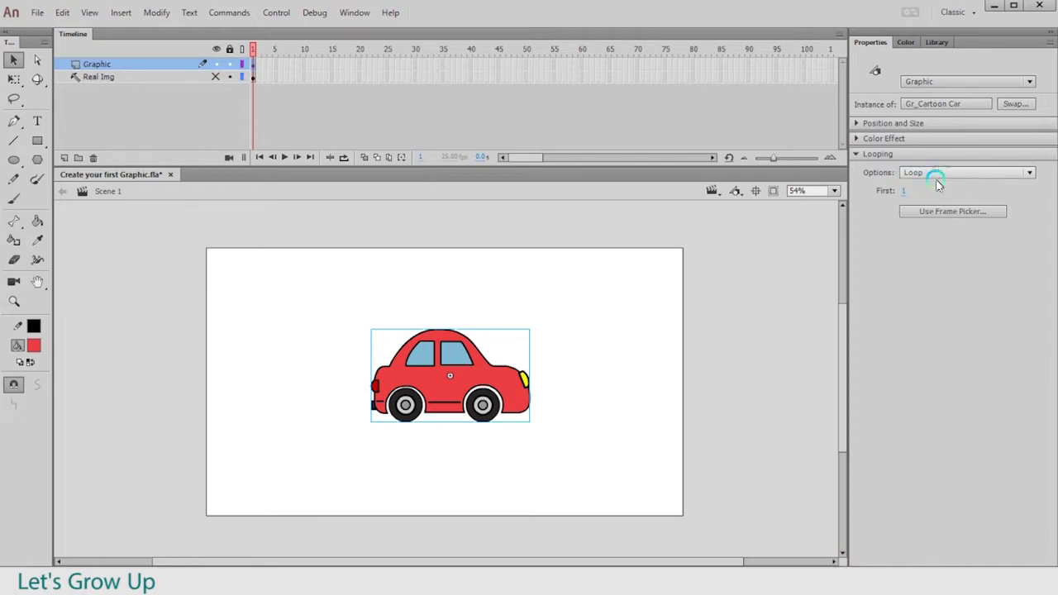
pyautogui.click(932, 175)
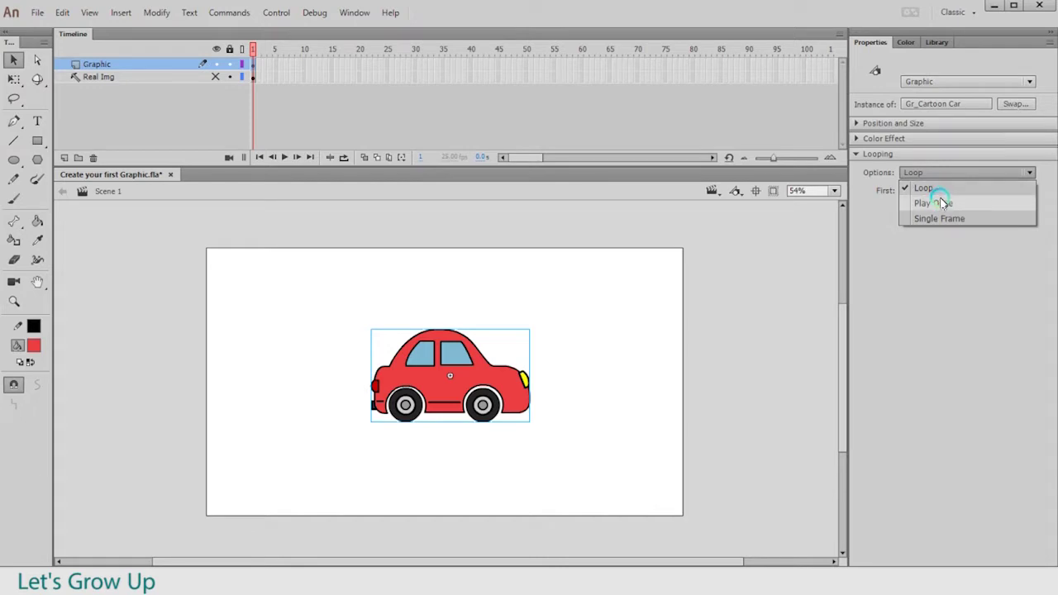
pyautogui.click(937, 203)
pyautogui.moveTo(531, 283); pyautogui.dragTo(383, 510)
pyautogui.click(357, 428)
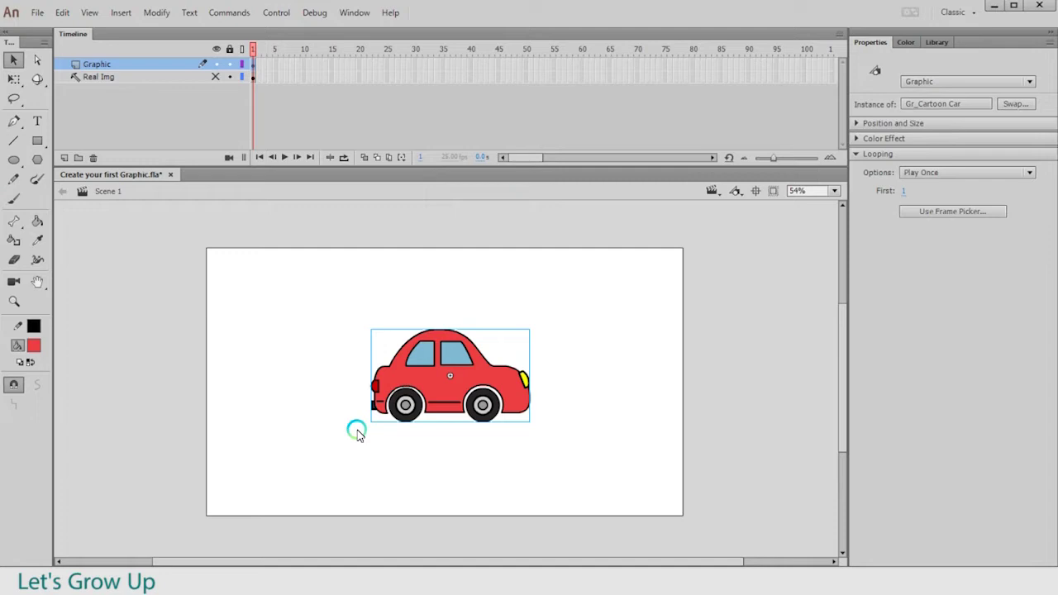
# Open the Gr_Cartoon Car symbol for editing and select all of its artwork
pyautogui.click(137, 202)
pyautogui.doubleClick(472, 369)
pyautogui.click(189, 266)
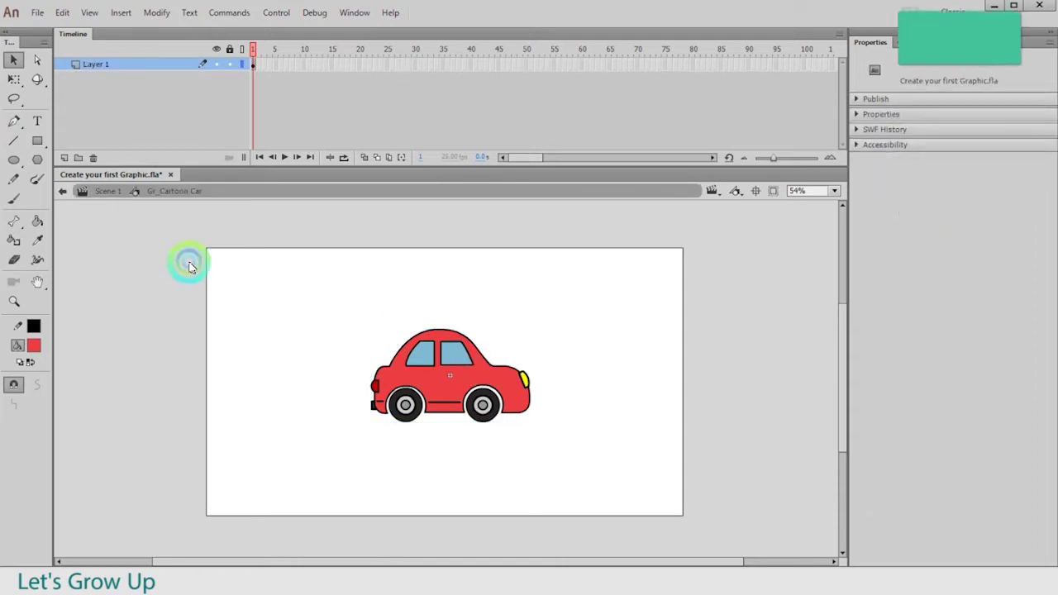
pyautogui.moveTo(189, 265); pyautogui.dragTo(732, 546)
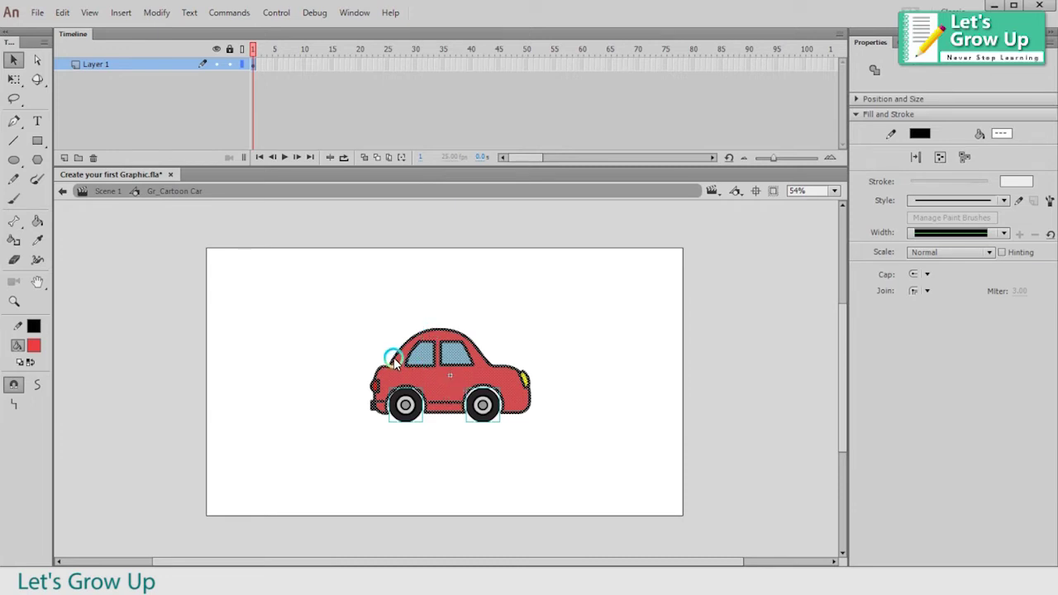
pyautogui.press('z')
pyautogui.moveTo(323, 298); pyautogui.dragTo(618, 518)
pyautogui.moveTo(466, 350); pyautogui.dragTo(467, 396)
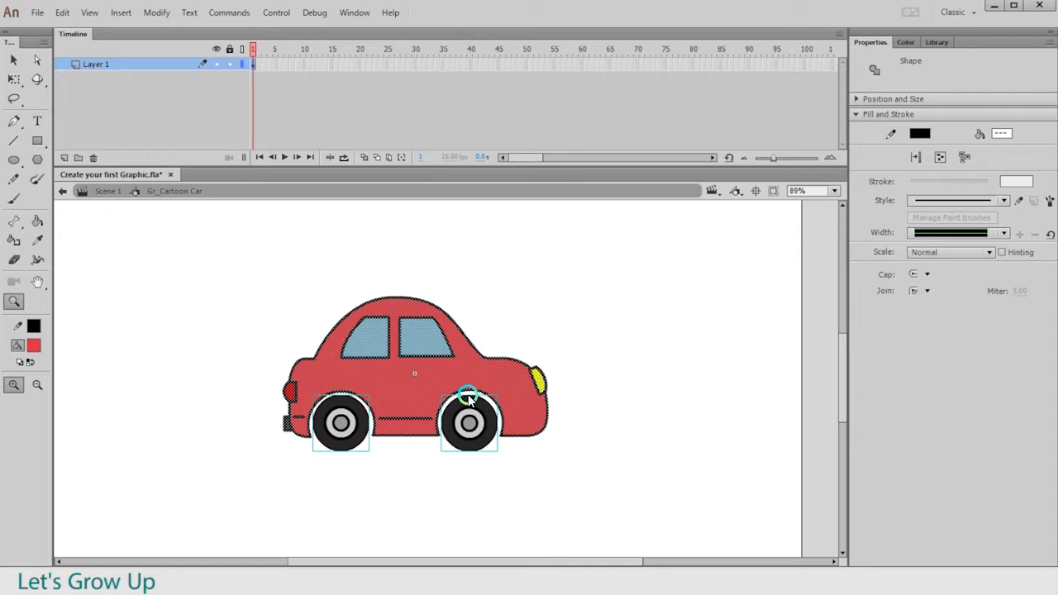
pyautogui.press('v')
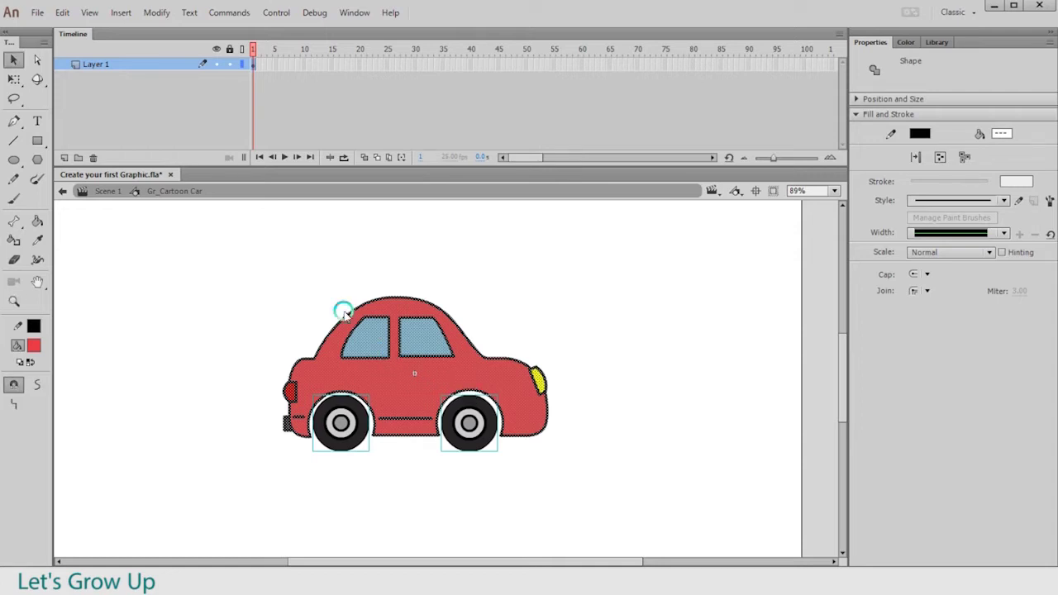
pyautogui.click(331, 357)
pyautogui.moveTo(330, 357); pyautogui.dragTo(250, 281)
pyautogui.click(302, 322)
pyautogui.hotkey('ctrl', 'z')
pyautogui.click(251, 278)
pyautogui.click(339, 382)
pyautogui.moveTo(281, 328); pyautogui.dragTo(333, 364)
pyautogui.moveTo(259, 300); pyautogui.dragTo(362, 385)
pyautogui.moveTo(308, 318); pyautogui.dragTo(390, 360)
pyautogui.moveTo(336, 312); pyautogui.dragTo(441, 358)
pyautogui.moveTo(343, 270); pyautogui.dragTo(529, 350)
pyautogui.click(538, 297)
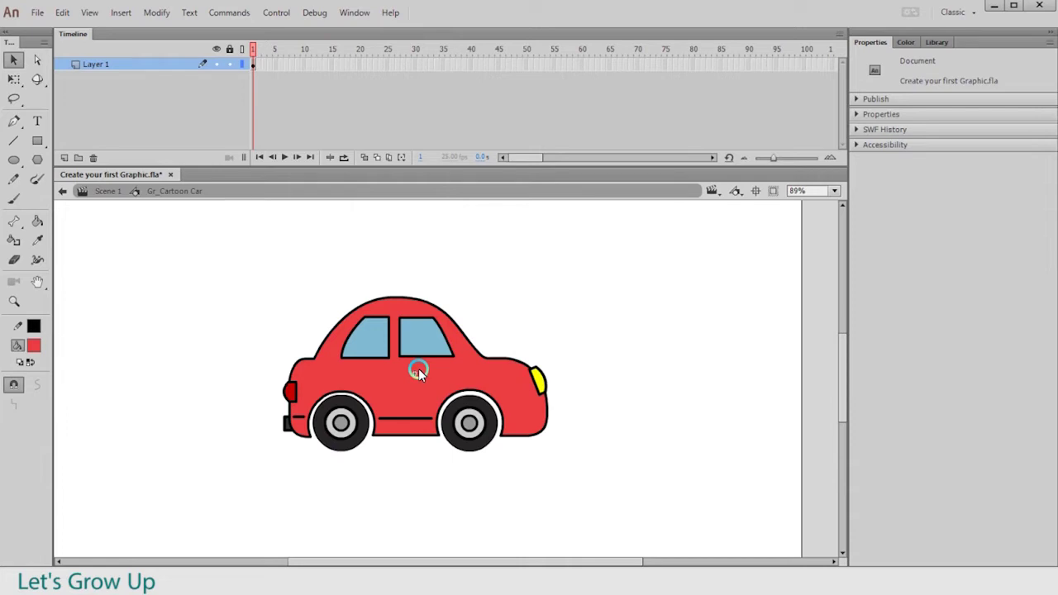
# Convert the rear wheel group to a graphic symbol named Gr_Wheel and set its looping to Play Once
pyautogui.moveTo(236, 279); pyautogui.dragTo(781, 541)
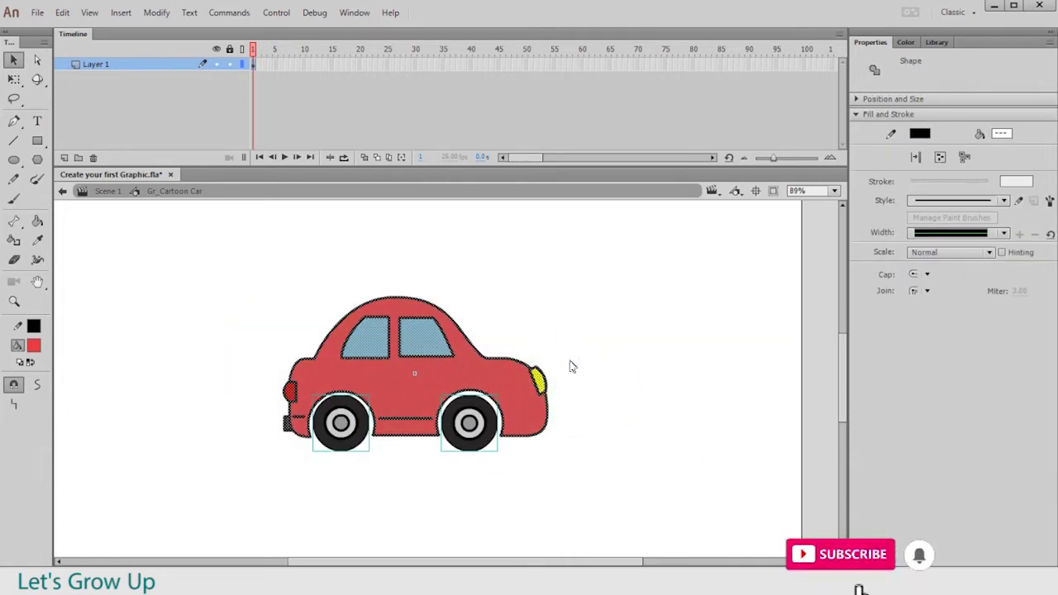
pyautogui.click(342, 420)
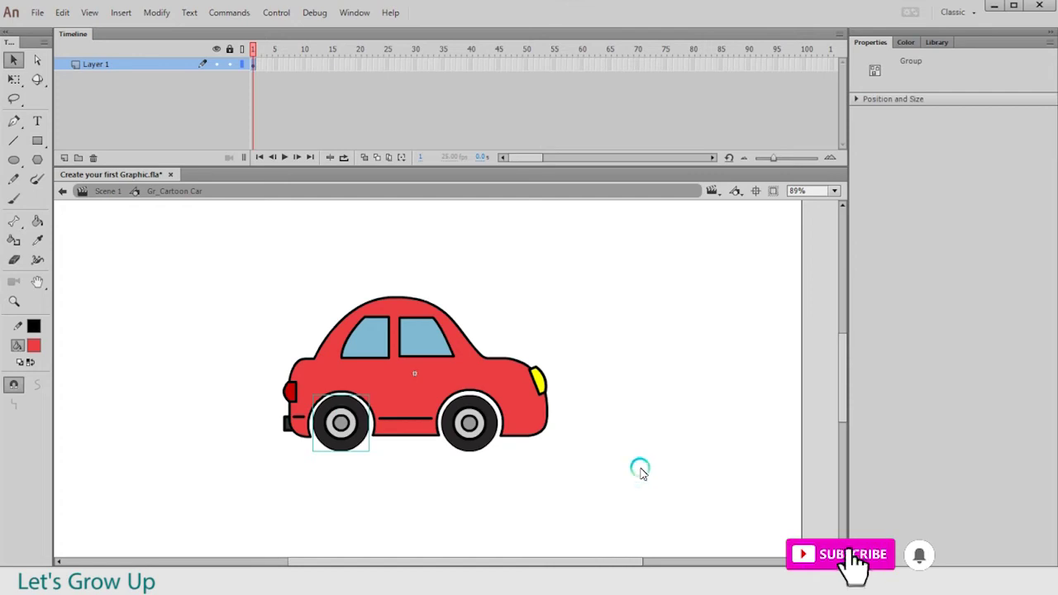
pyautogui.press('F8')
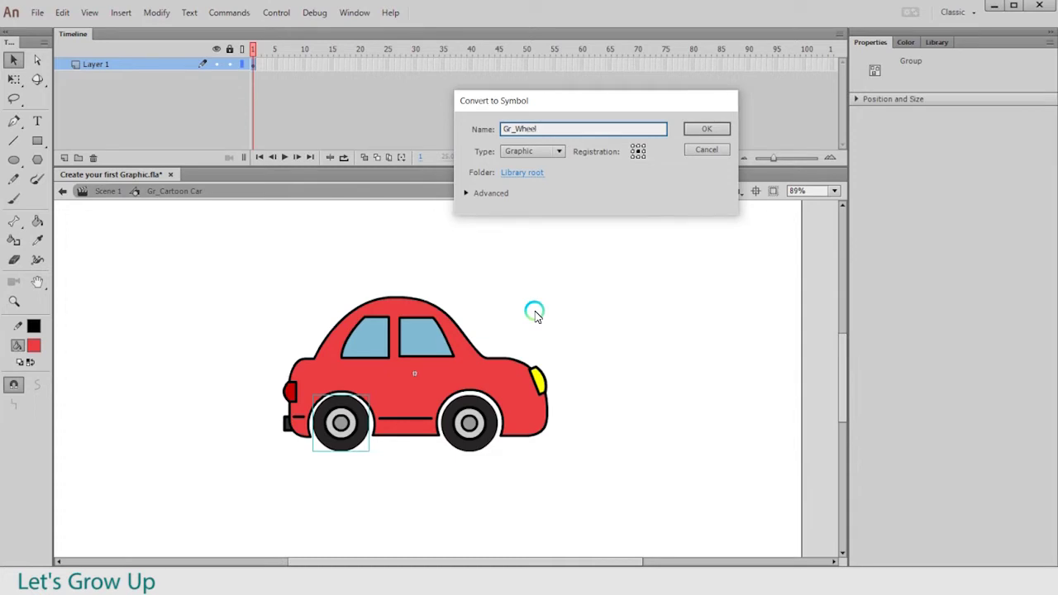
pyautogui.press('Return')
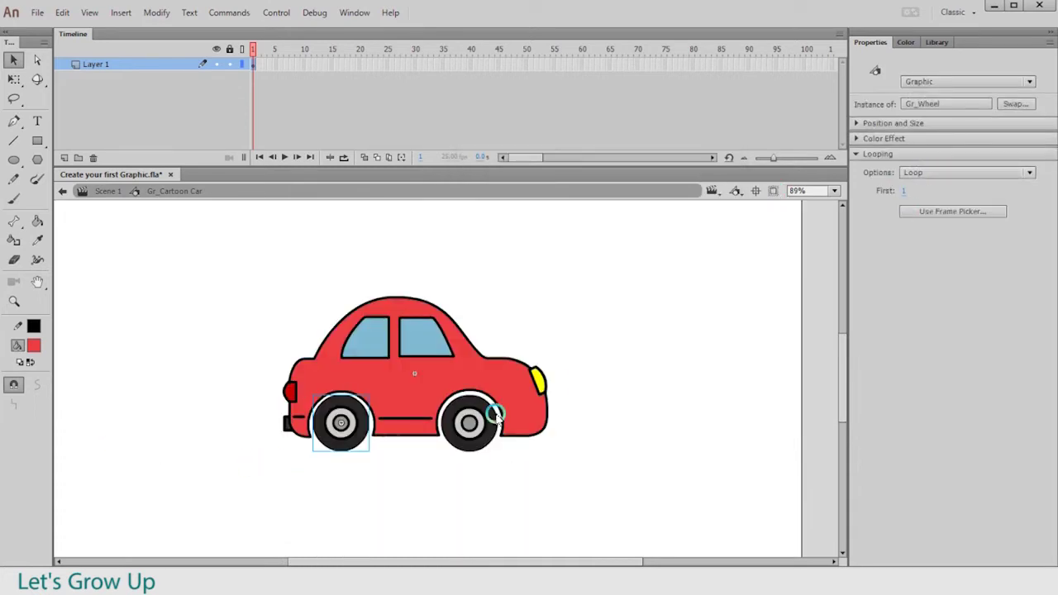
pyautogui.click(921, 173)
pyautogui.click(930, 207)
pyautogui.click(604, 344)
pyautogui.click(391, 406)
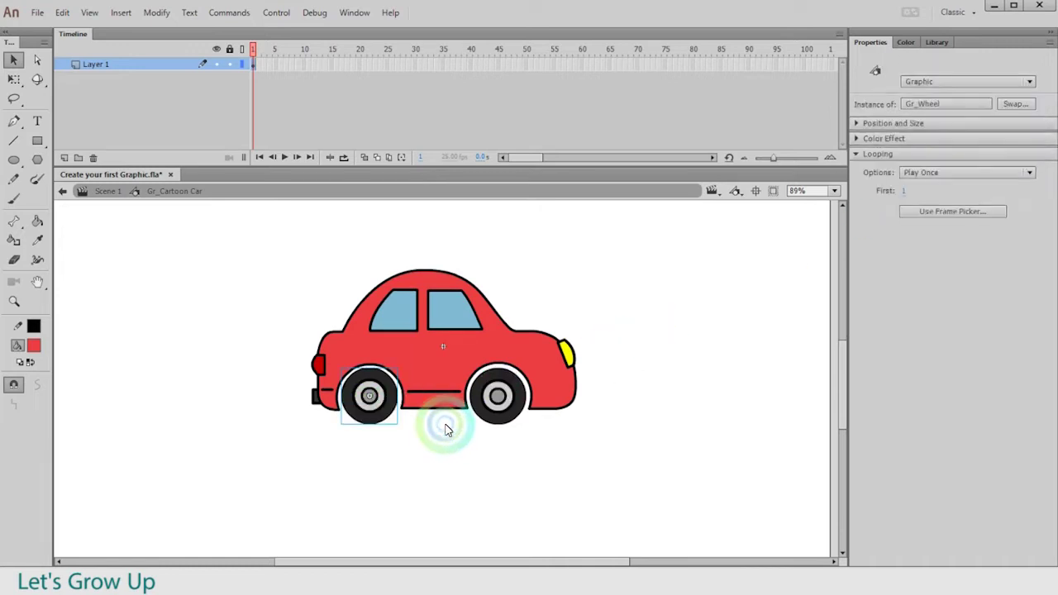
# Replace the original front wheel with a copy of the Gr_Wheel instance aligned in the front wheel arch
pyautogui.moveTo(368, 398); pyautogui.dragTo(484, 407)
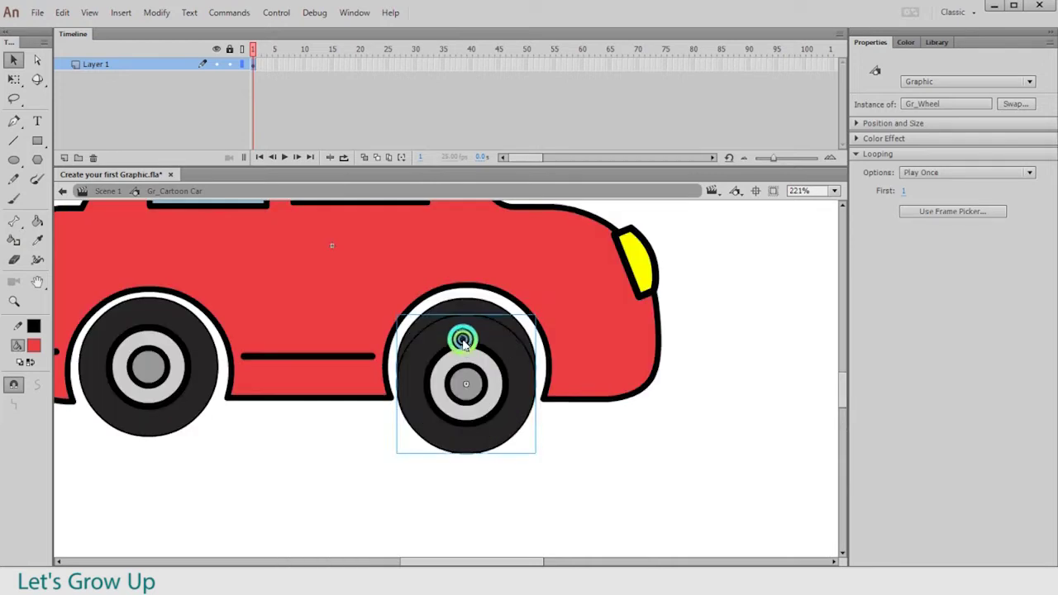
pyautogui.moveTo(463, 339); pyautogui.dragTo(465, 324)
pyautogui.click(456, 343)
pyautogui.click(525, 348)
pyautogui.press('Delete')
pyautogui.hotkey('ctrl', 'z')
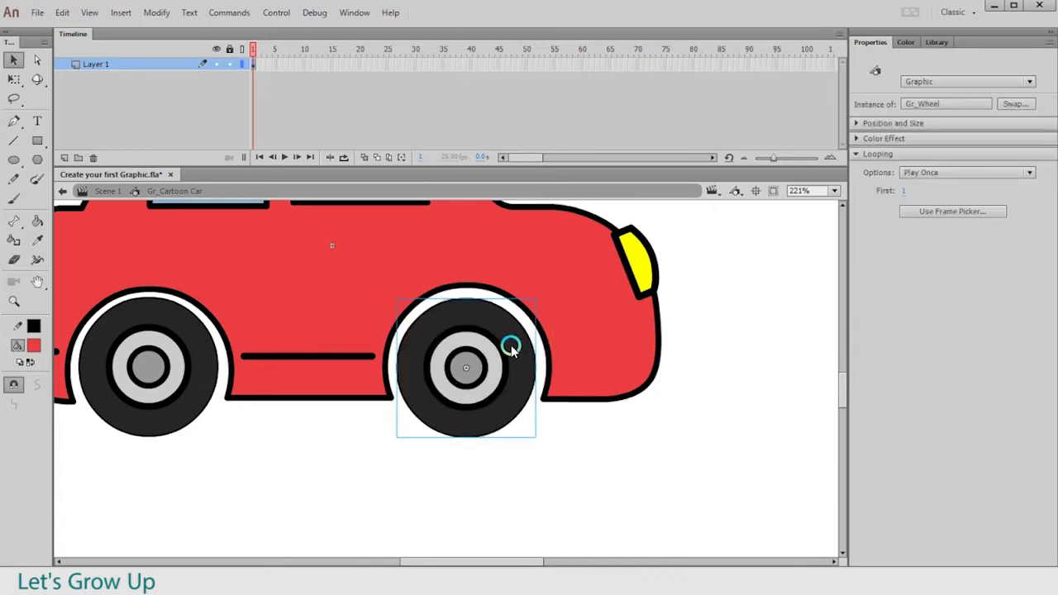
# Convert the car body without its wheels to a graphic symbol named Gr_Car Body and set its looping to Single Frame
pyautogui.hotkey('ctrl', '-')
pyautogui.moveTo(459, 306); pyautogui.dragTo(492, 336)
pyautogui.moveTo(205, 225); pyautogui.dragTo(834, 514)
pyautogui.keyDown('shift'); pyautogui.click(334, 416); pyautogui.keyUp('shift')
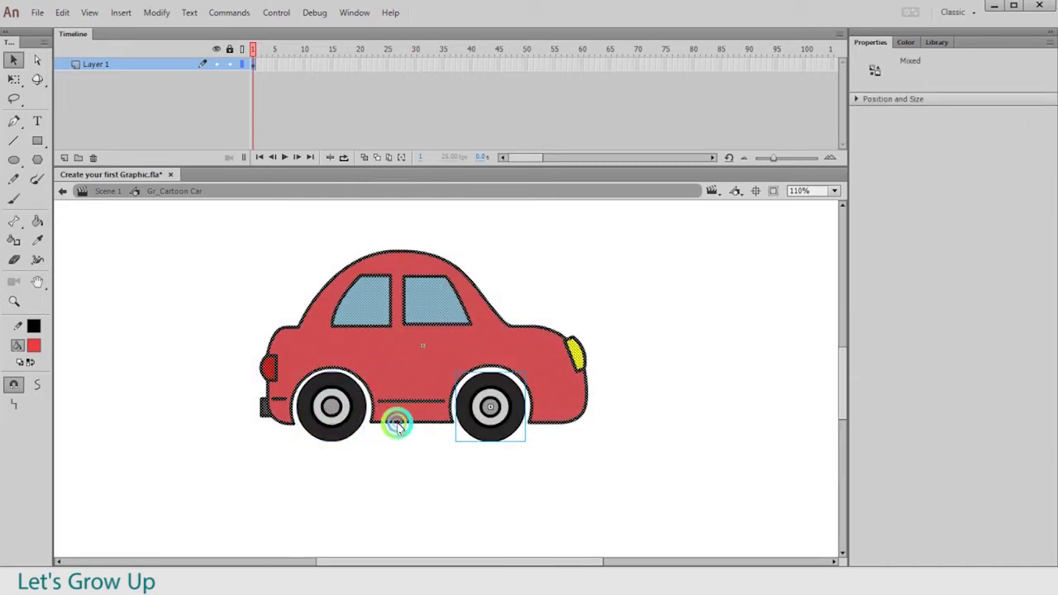
pyautogui.keyDown('shift'); pyautogui.click(494, 413); pyautogui.keyUp('shift')
pyautogui.press('F8')
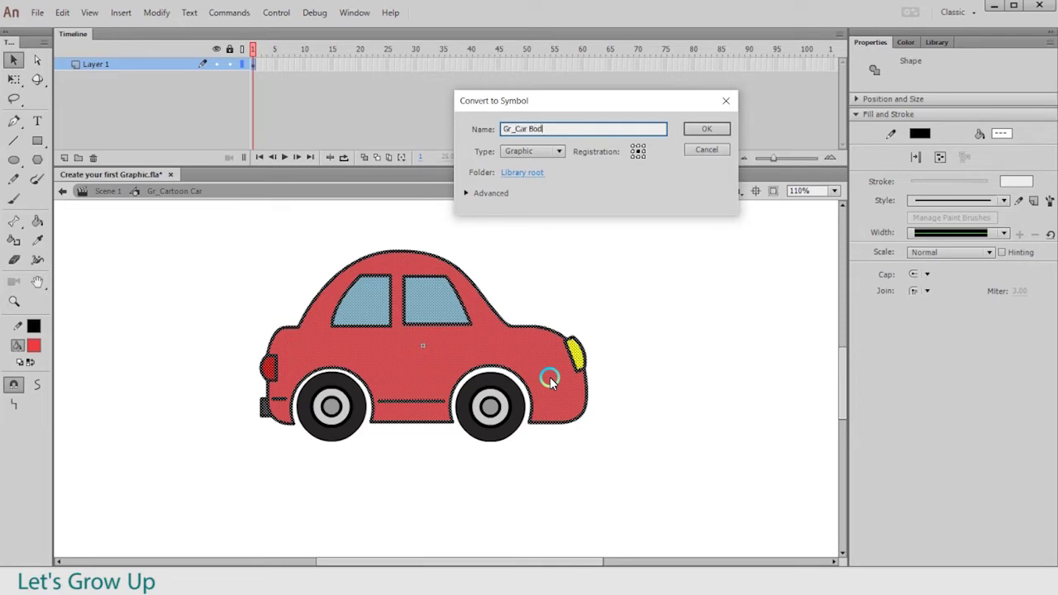
pyautogui.press('Return')
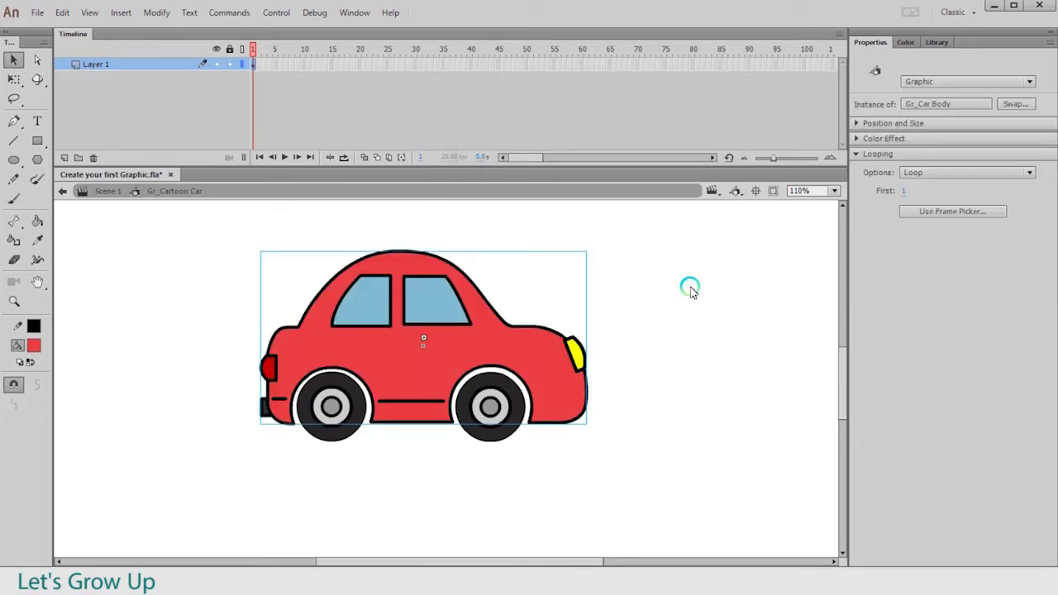
pyautogui.click(961, 173)
pyautogui.click(942, 218)
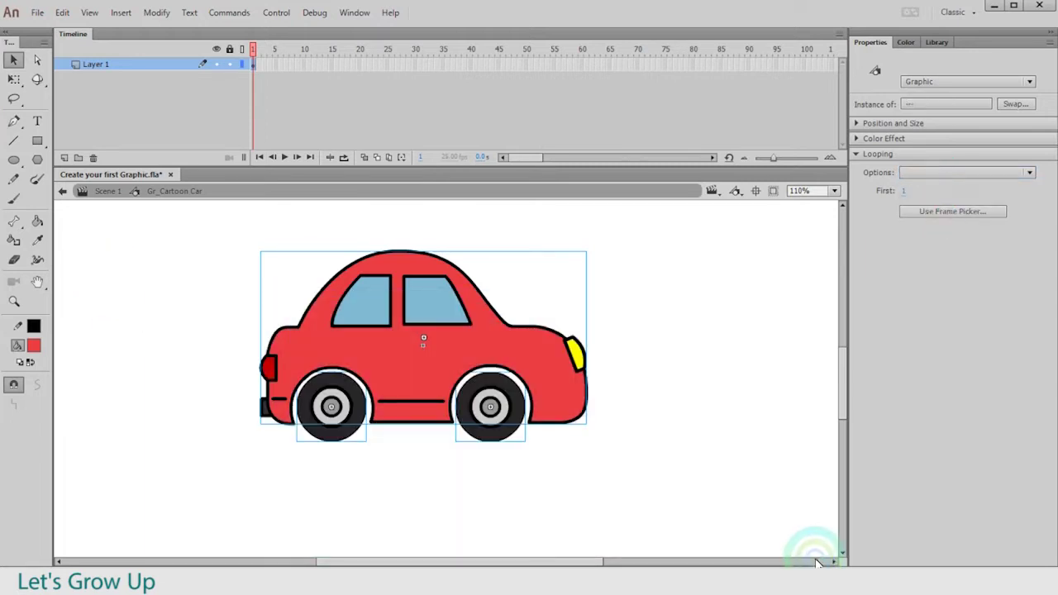
# Distribute the car body and both wheels to separate layers and delete the empty Layer 1
pyautogui.click(249, 297)
pyautogui.click(378, 350)
pyautogui.click(508, 423)
pyautogui.moveTo(582, 268); pyautogui.dragTo(208, 500)
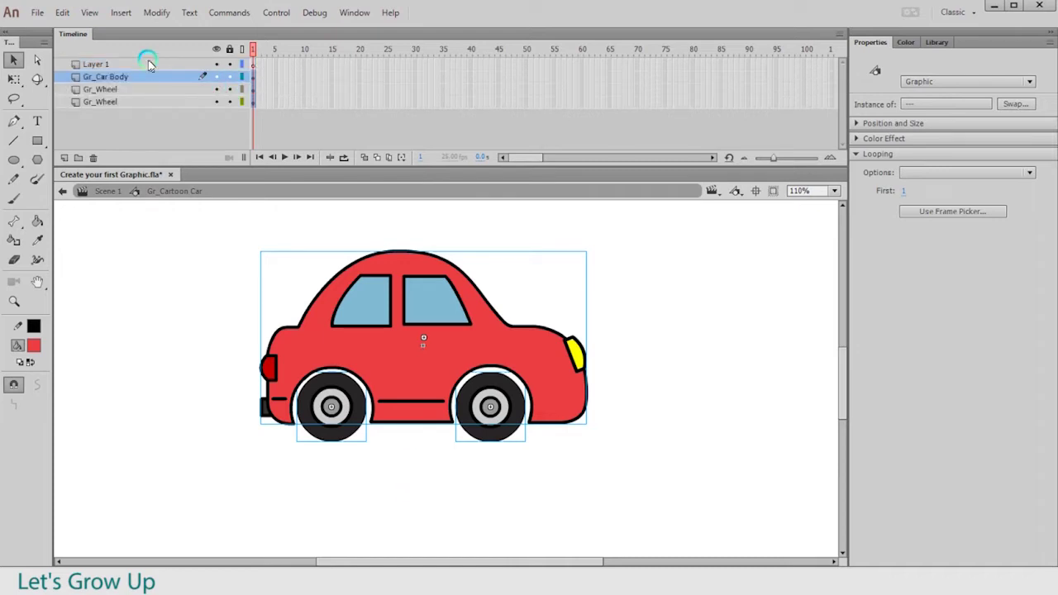
pyautogui.moveTo(632, 275); pyautogui.dragTo(159, 434)
pyautogui.click(95, 64)
pyautogui.click(93, 158)
# Switch between Scene 1 and the inside of the Gr_Cartoon Car symbol to compare their layers
pyautogui.moveTo(228, 283); pyautogui.dragTo(861, 534)
pyautogui.hotkey('ctrl', 'e')
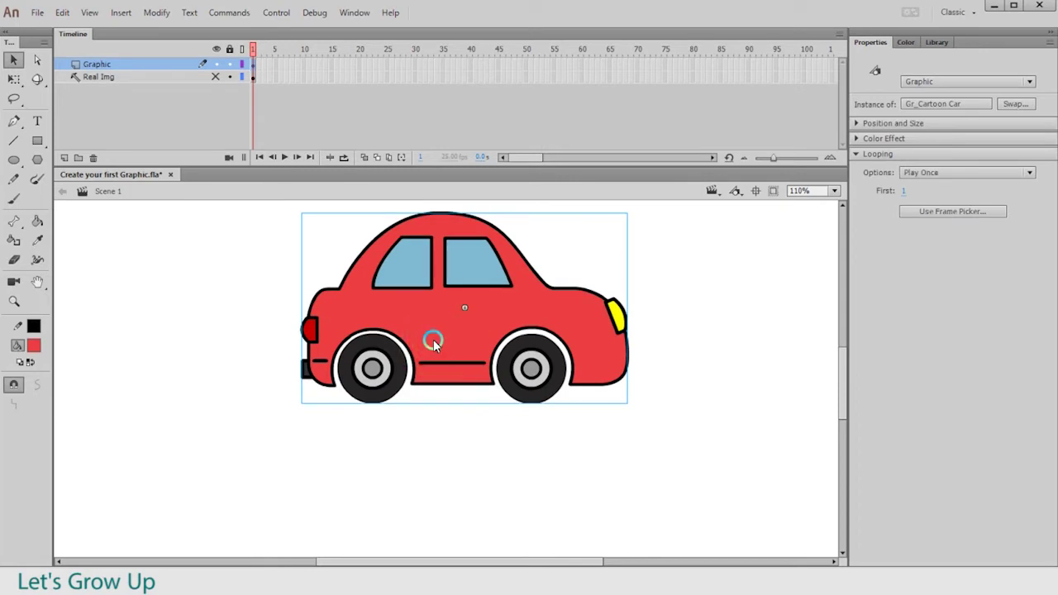
pyautogui.doubleClick(433, 339)
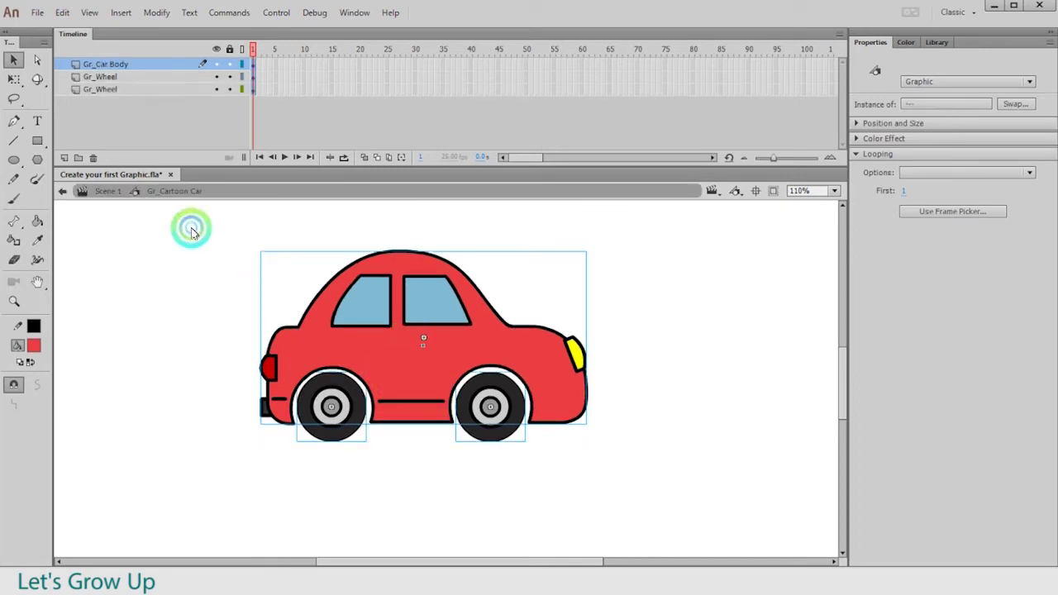
pyautogui.moveTo(191, 232); pyautogui.dragTo(818, 502)
pyautogui.doubleClick(763, 352)
pyautogui.click(372, 324)
pyautogui.click(292, 278)
pyautogui.click(418, 382)
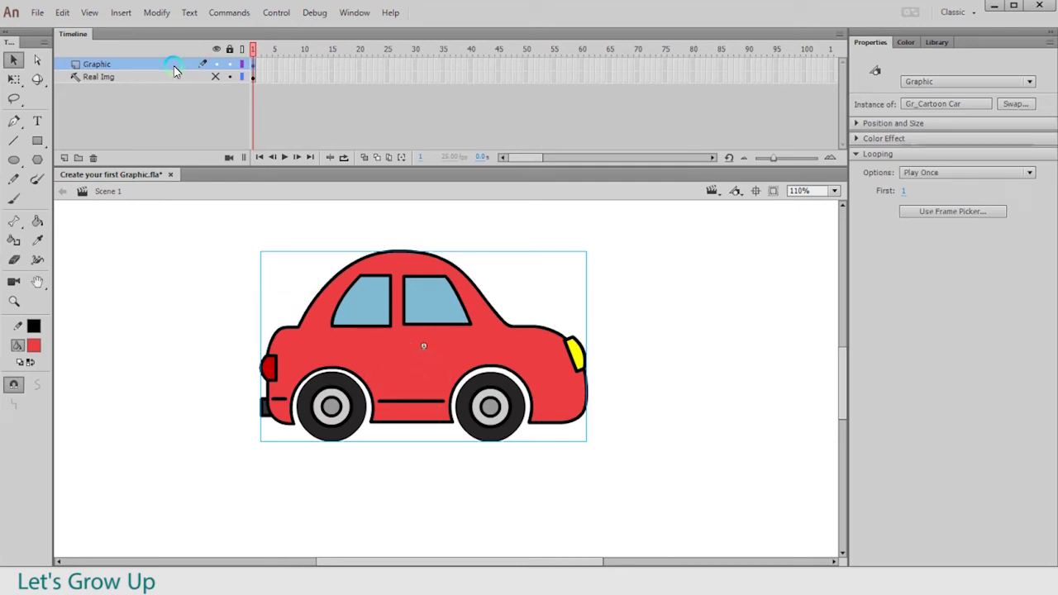
pyautogui.click(172, 64)
pyautogui.click(467, 307)
pyautogui.doubleClick(397, 366)
pyautogui.moveTo(160, 251); pyautogui.dragTo(597, 453)
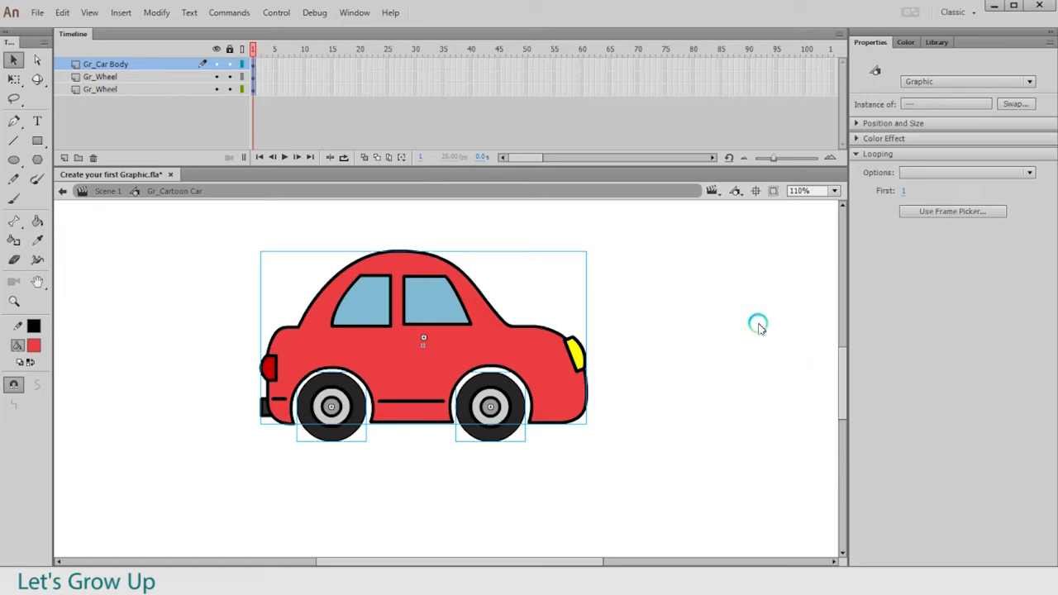
# Insert keyframes at frame 10 on the Gr_Car Body layer and both Gr_Wheel layers
pyautogui.click(307, 63)
pyautogui.click(302, 88)
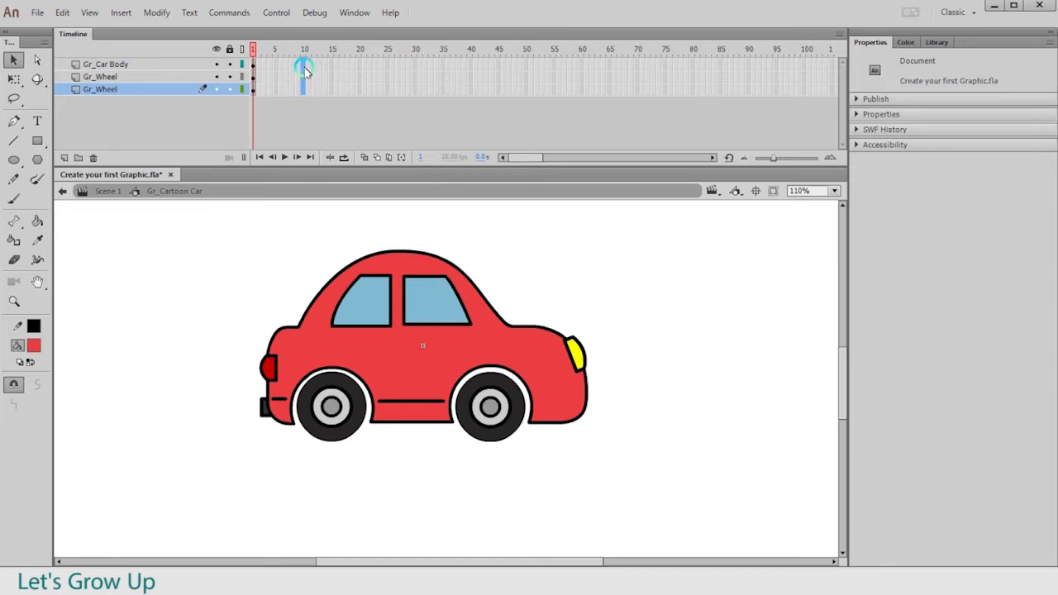
pyautogui.rightClick(304, 63)
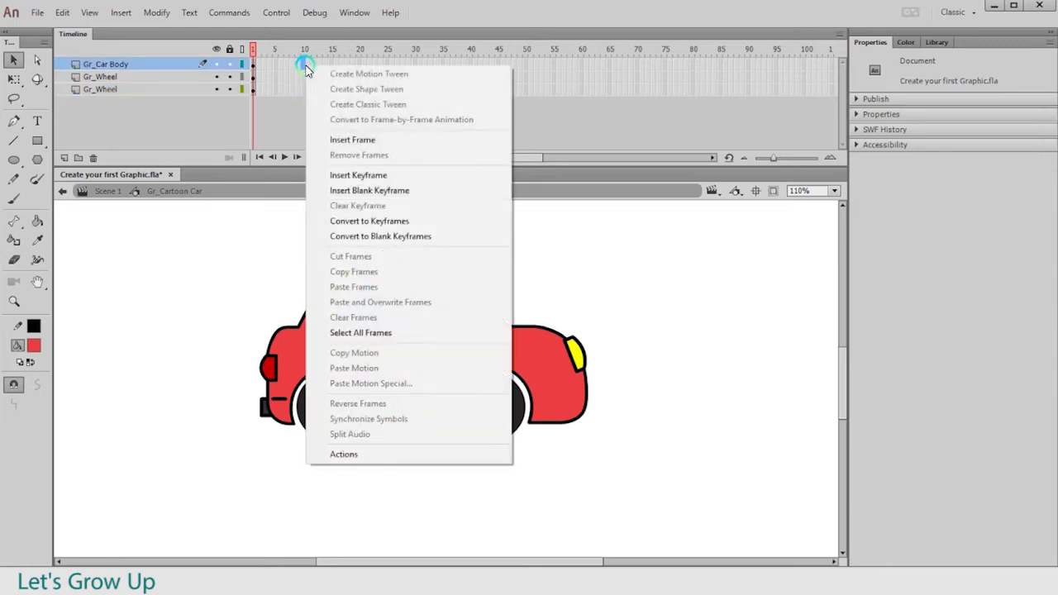
pyautogui.click(369, 173)
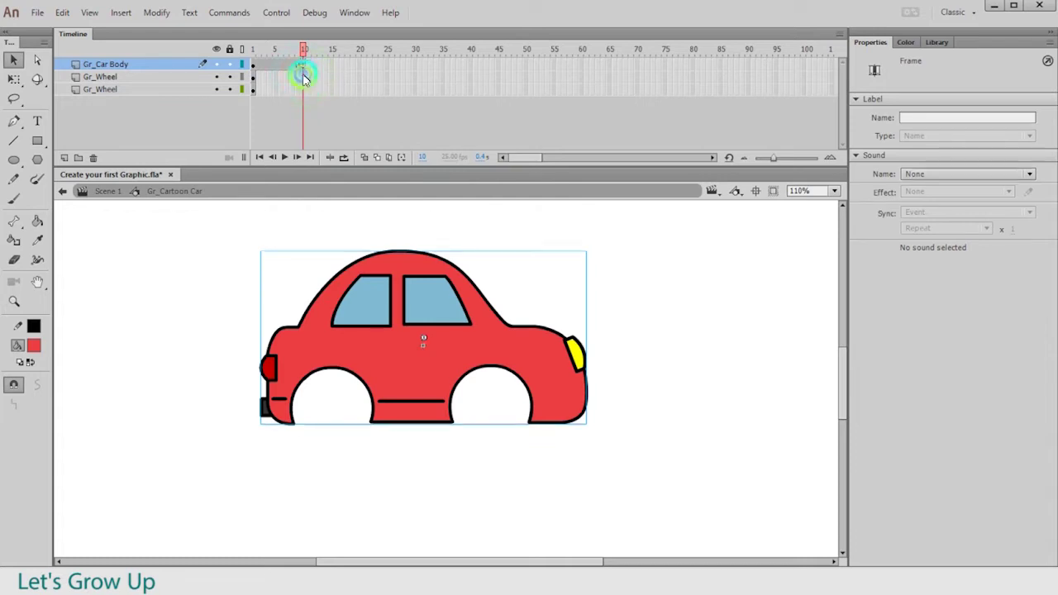
pyautogui.moveTo(303, 77); pyautogui.dragTo(303, 89)
pyautogui.press('F6')
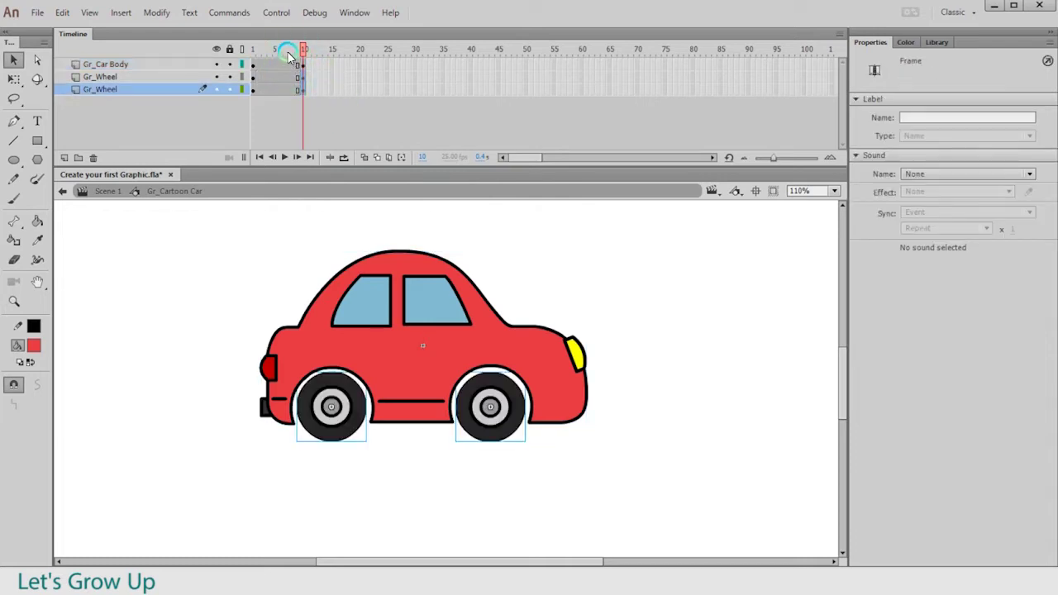
# Insert a keyframe at frame 5 on the Gr_Car Body layer and nudge the car body slightly upward there
pyautogui.click(609, 412)
pyautogui.click(457, 333)
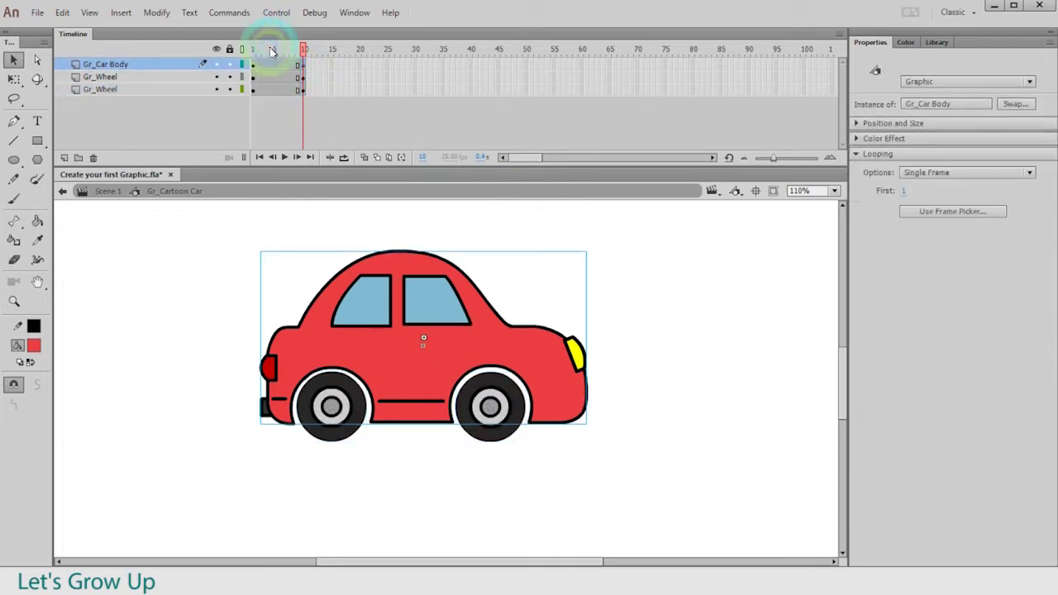
pyautogui.click(276, 47)
pyautogui.click(276, 64)
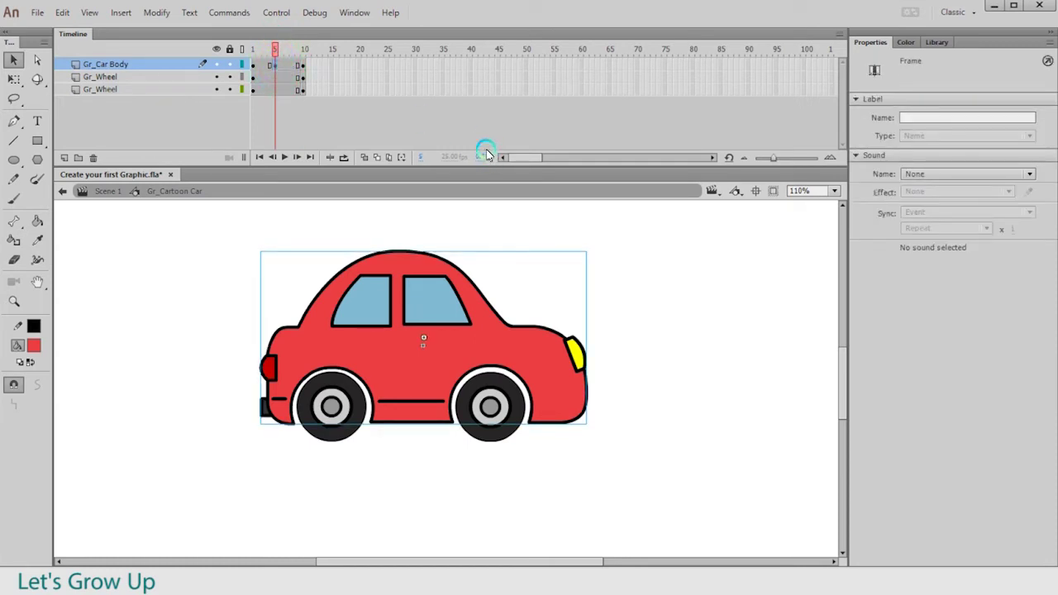
pyautogui.press('Up')
pyautogui.press('Up')
pyautogui.press('Up')
pyautogui.press('Up')
pyautogui.press('Up')
pyautogui.press('Up')
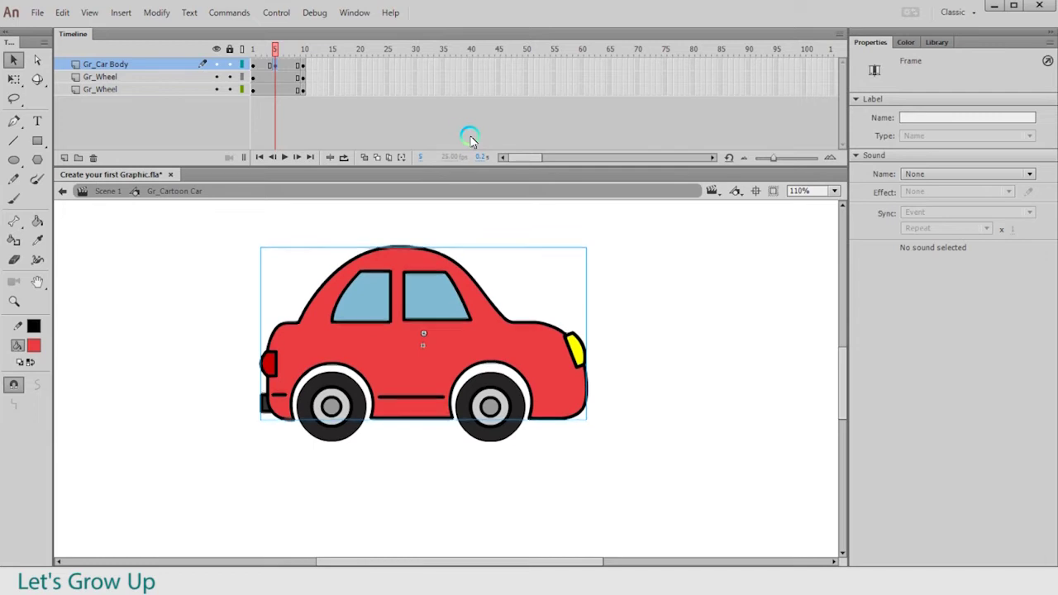
# Create classic tweens between the Gr_Car Body keyframes at frames 1, 5 and 10 and scrub through the motion
pyautogui.click(281, 64)
pyautogui.rightClick(281, 65)
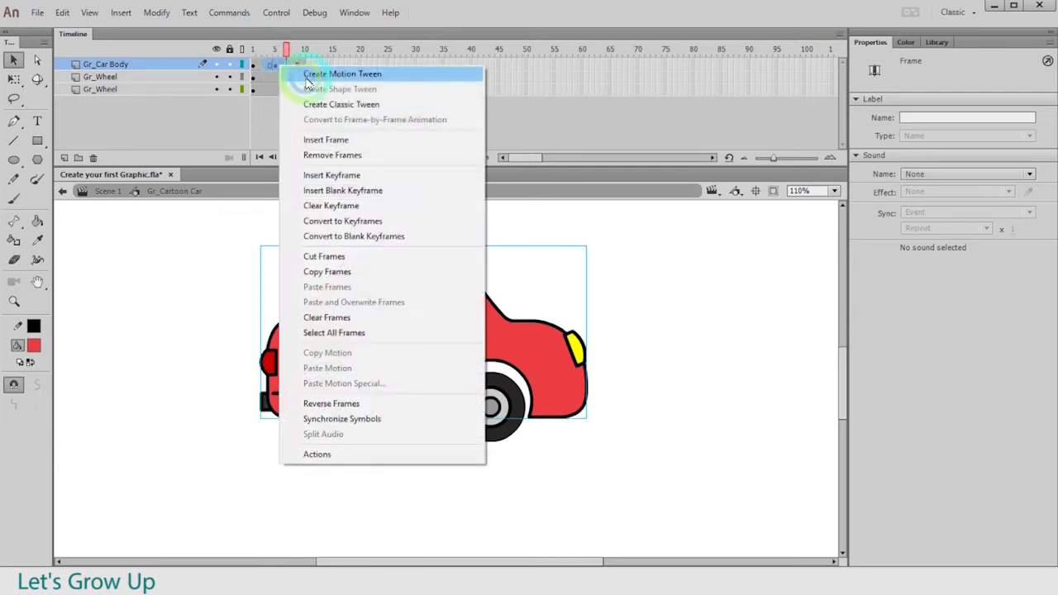
pyautogui.click(345, 104)
pyautogui.moveTo(287, 50); pyautogui.dragTo(221, 63)
pyautogui.click(304, 66)
# Create classic tweens on both Gr_Wheel layers and set their rotation to CW, one turn
pyautogui.click(327, 398)
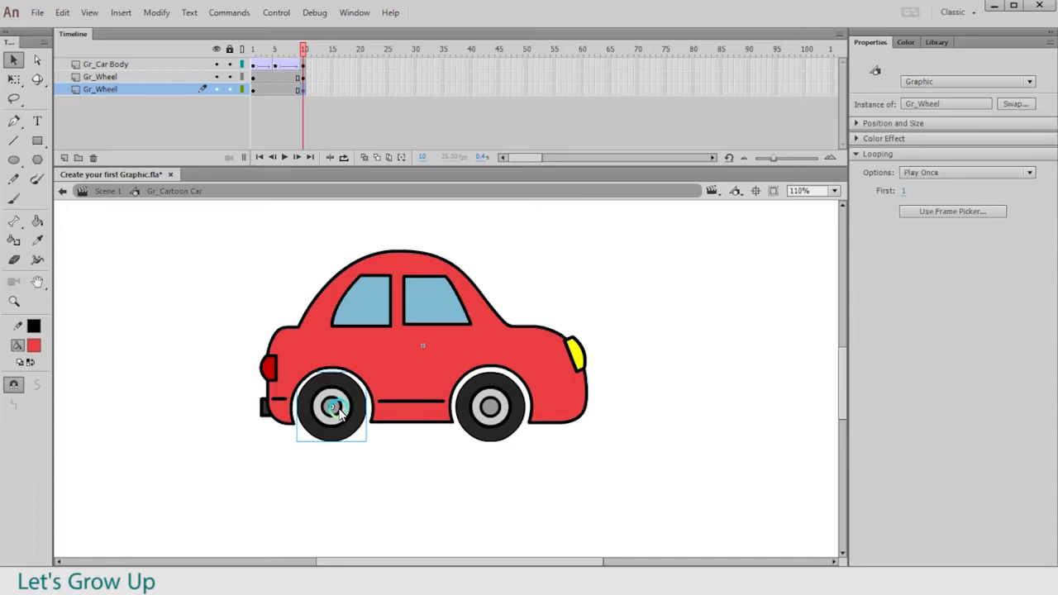
pyautogui.click(366, 413)
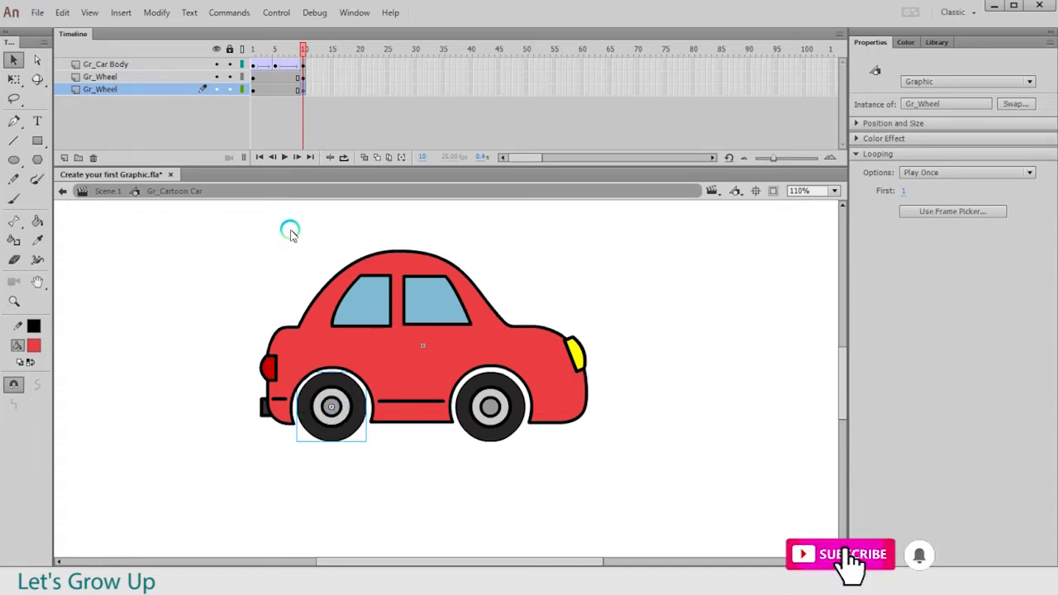
pyautogui.moveTo(269, 66); pyautogui.dragTo(282, 89)
pyautogui.rightClick(283, 89)
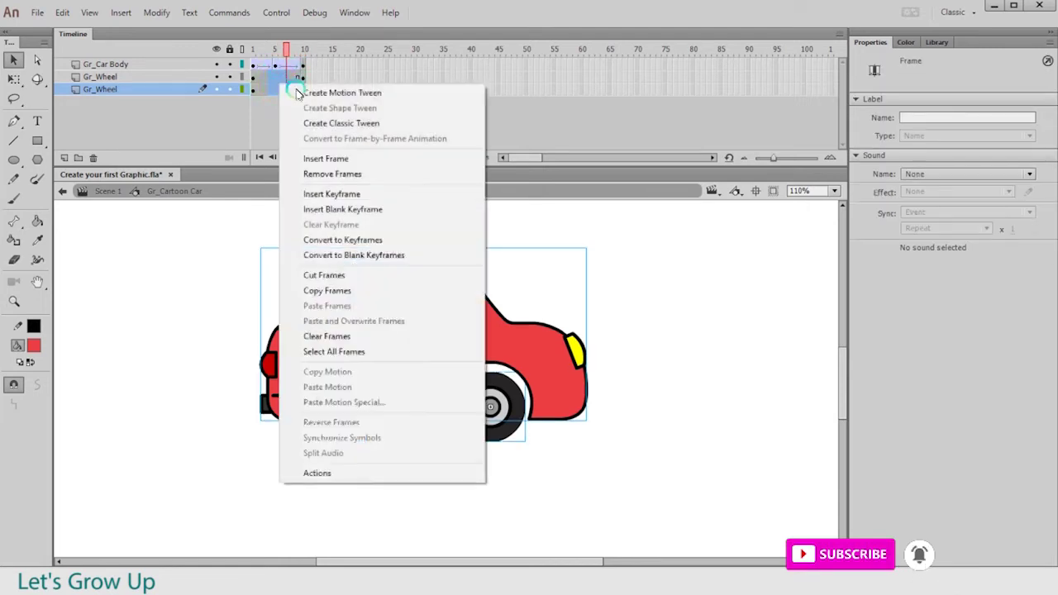
pyautogui.click(344, 123)
pyautogui.click(946, 194)
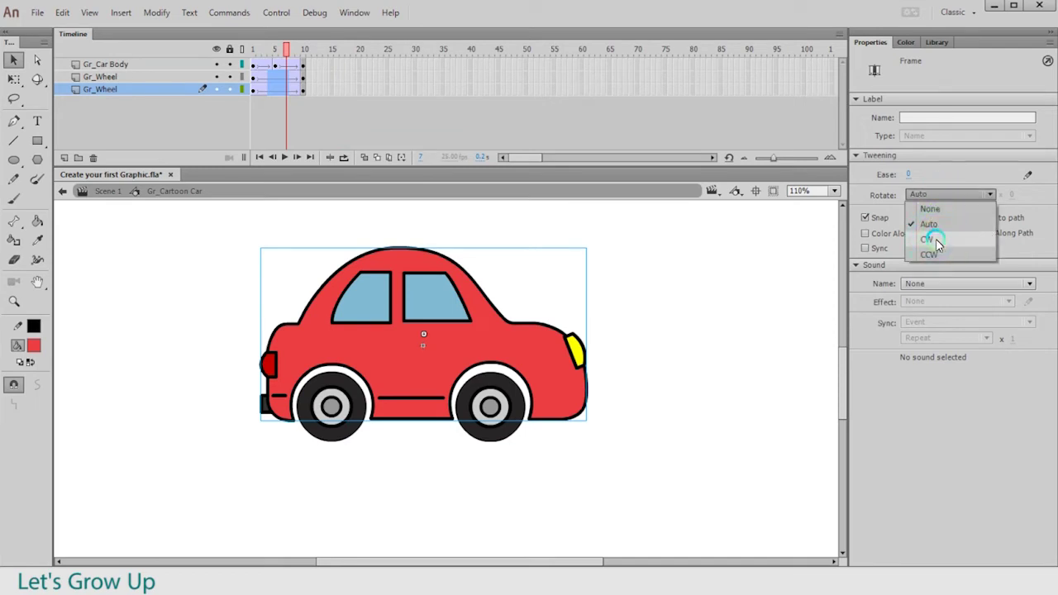
pyautogui.click(936, 239)
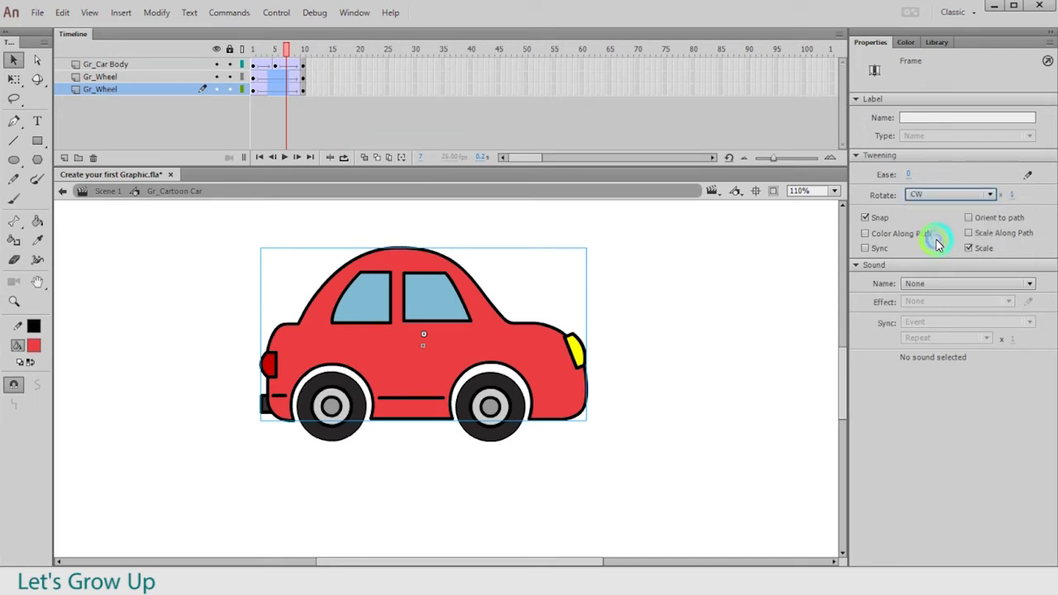
pyautogui.moveTo(287, 51); pyautogui.dragTo(334, 93)
pyautogui.click(443, 385)
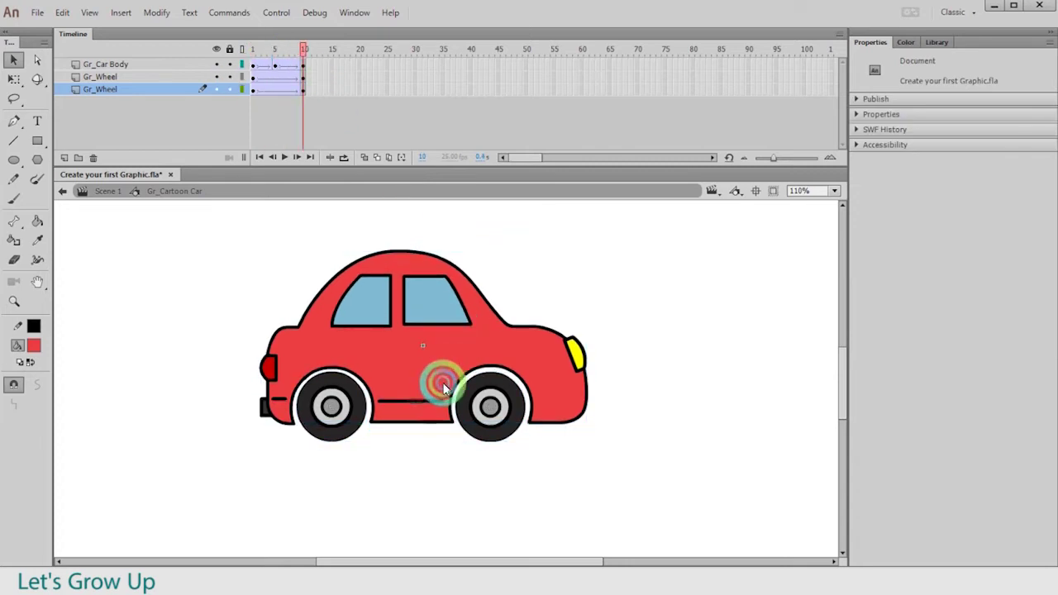
# Open the Gr_Wheel symbol for editing and add a new layer above Layer 1
pyautogui.doubleClick(358, 426)
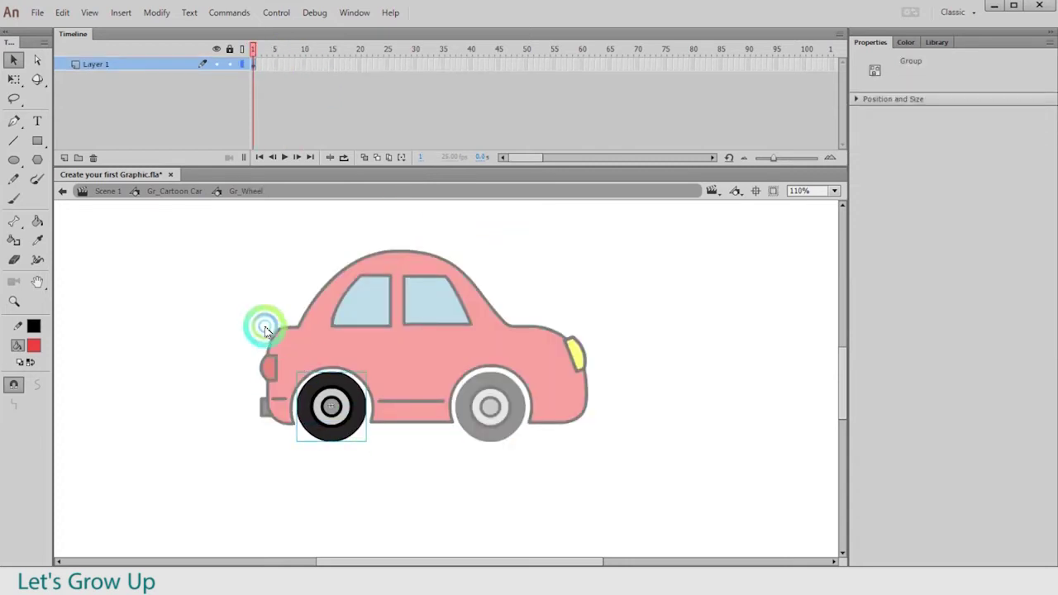
pyautogui.press('z')
pyautogui.moveTo(268, 331); pyautogui.dragTo(467, 520)
pyautogui.moveTo(248, 274); pyautogui.dragTo(579, 474)
pyautogui.press('v')
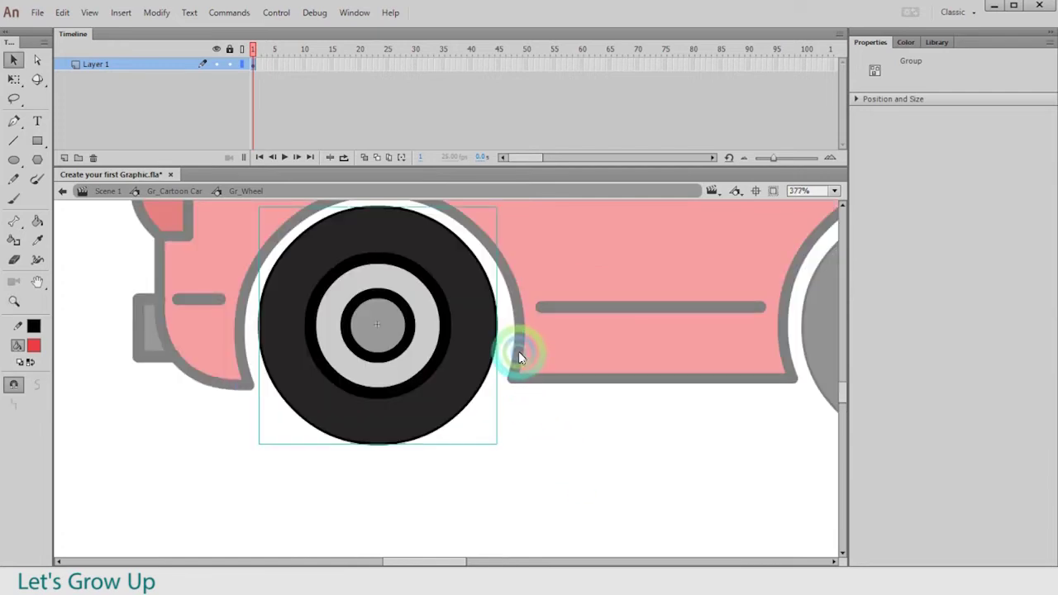
pyautogui.moveTo(518, 351); pyautogui.dragTo(513, 401)
pyautogui.click(65, 157)
pyautogui.click(456, 293)
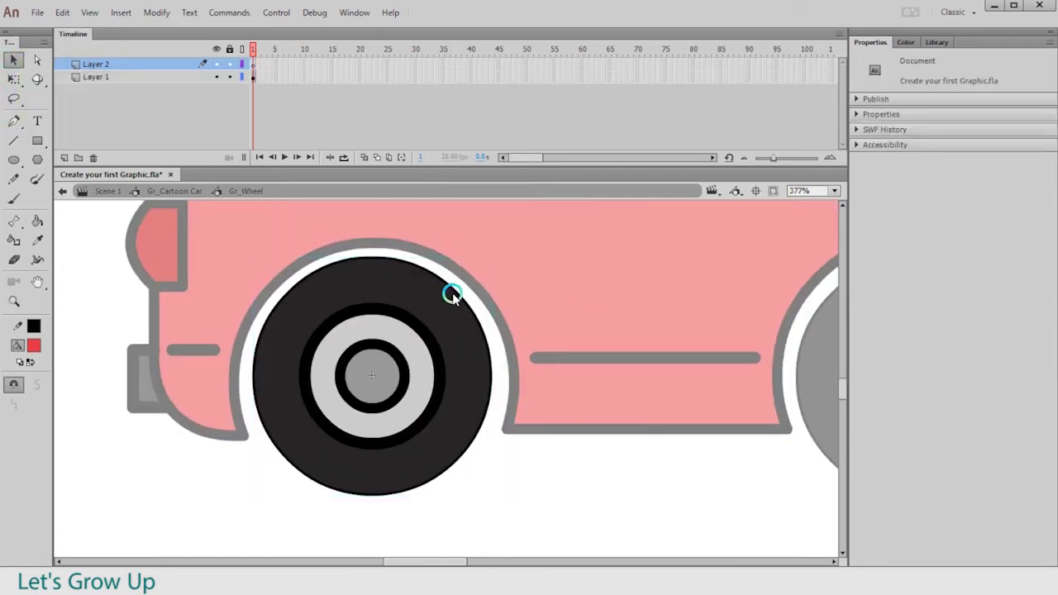
# Paint short dark gray tread marks around the tire on Layer 2 with the round Brush tool at size 2
pyautogui.press('b')
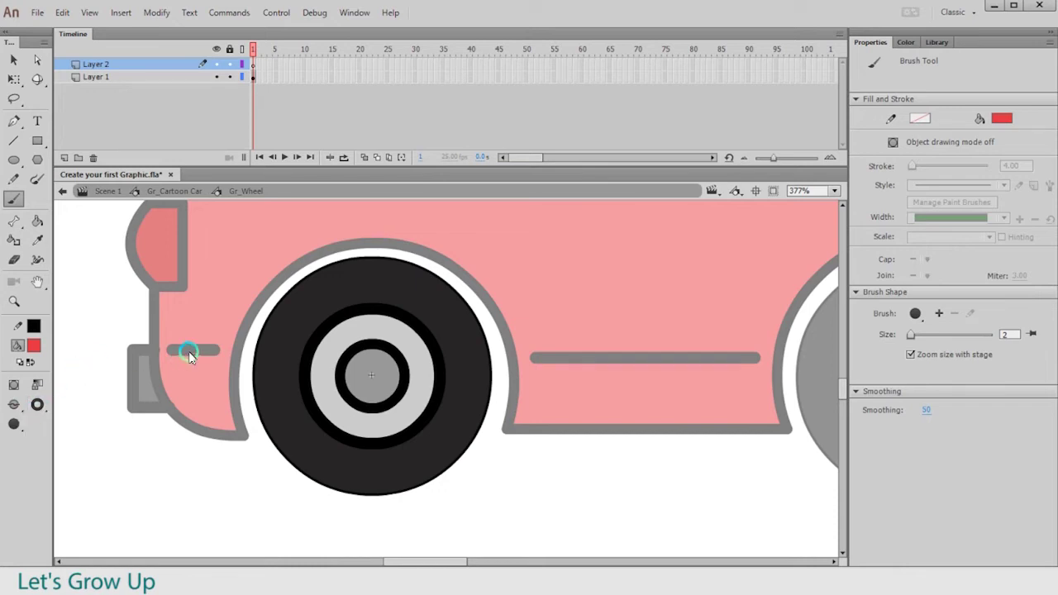
pyautogui.click(14, 424)
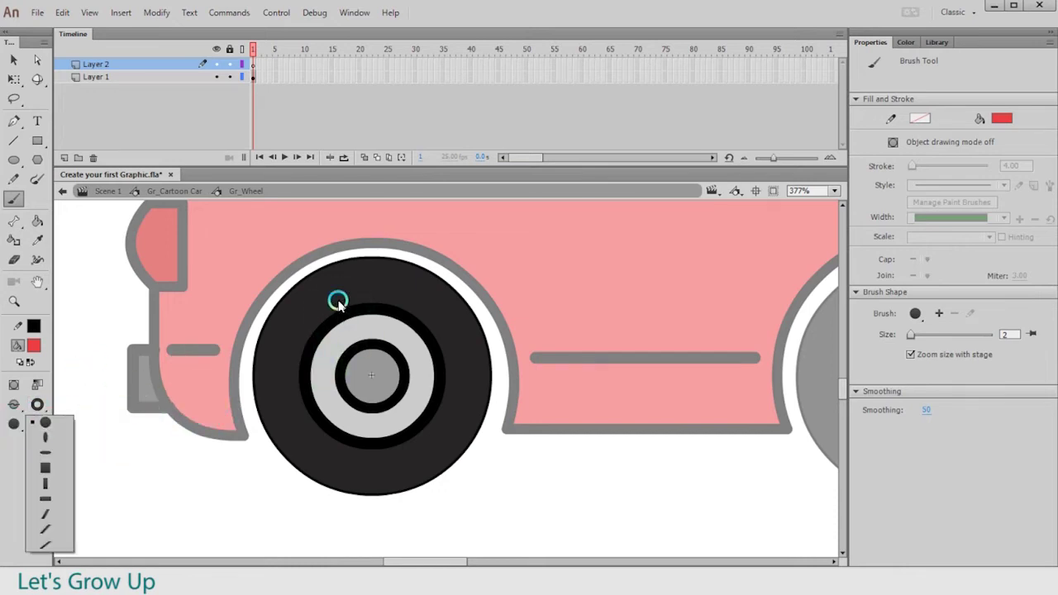
pyautogui.click(16, 421)
pyautogui.click(34, 347)
pyautogui.click(316, 305)
pyautogui.click(33, 346)
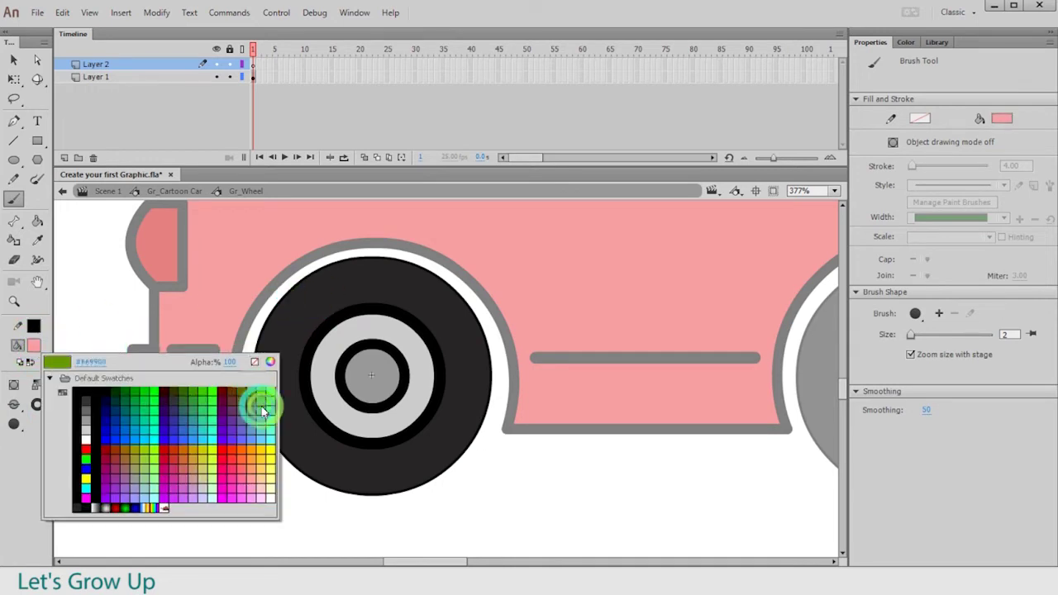
pyautogui.click(89, 399)
pyautogui.moveTo(465, 328)
pyautogui.mouseDown()
pyautogui.moveTo(413, 276)
pyautogui.moveTo(383, 267)
pyautogui.moveTo(295, 299)
pyautogui.moveTo(265, 395)
pyautogui.moveTo(306, 472)
pyautogui.moveTo(325, 481)
pyautogui.moveTo(413, 479)
pyautogui.moveTo(441, 465)
pyautogui.moveTo(480, 407)
pyautogui.moveTo(472, 338)
pyautogui.mouseUp()
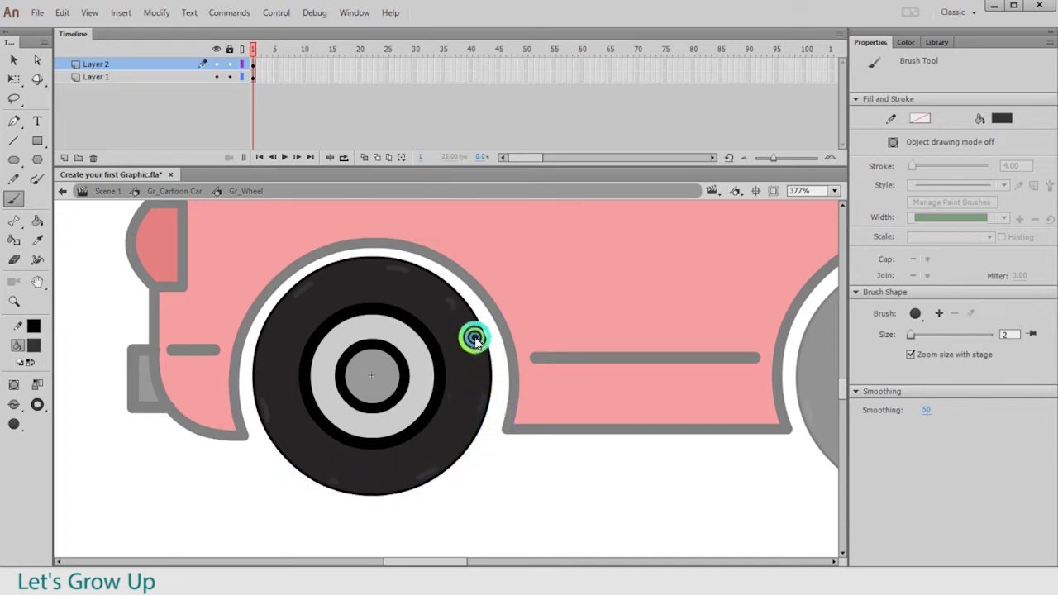
# Return to the Gr_Cartoon Car symbol and examine how the tread marks look on both wheels
pyautogui.press('v')
pyautogui.doubleClick(609, 518)
pyautogui.press('z')
pyautogui.keyDown('alt'); pyautogui.click(653, 448); pyautogui.keyUp('alt')
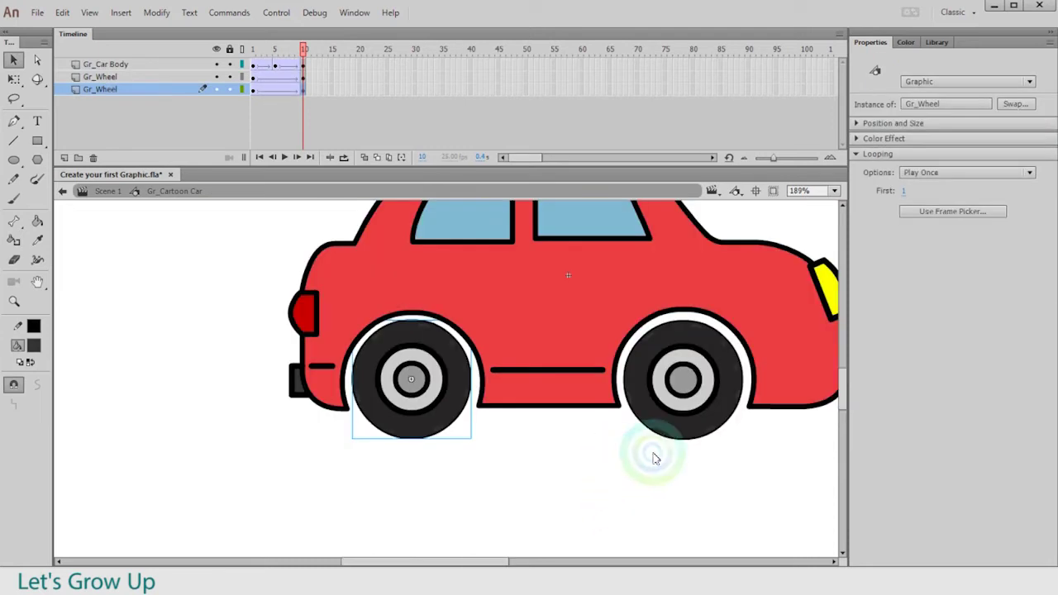
pyautogui.moveTo(641, 319); pyautogui.dragTo(732, 421)
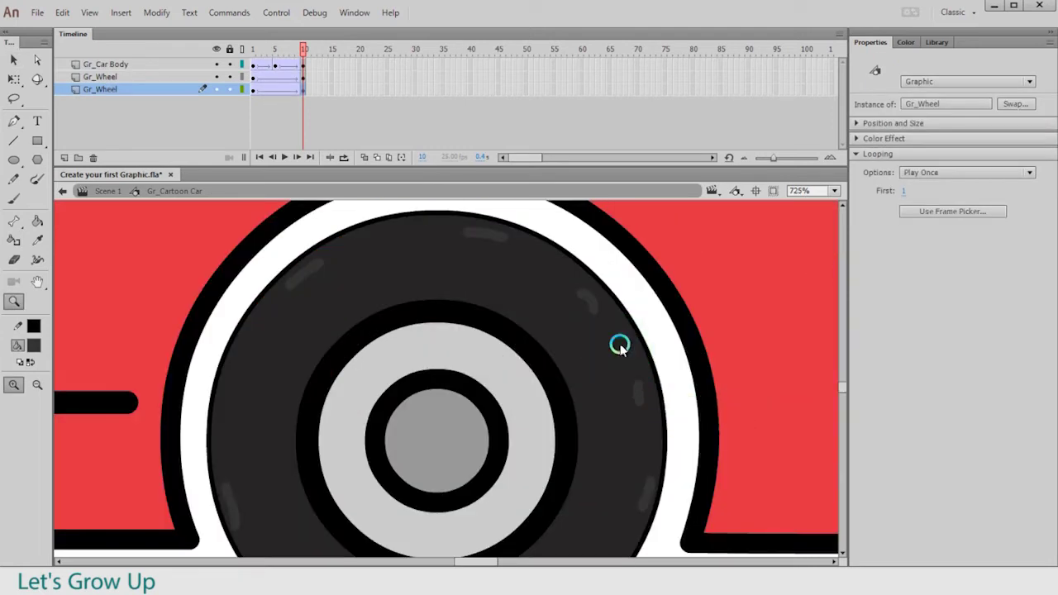
pyautogui.hotkey('ctrl', '-')
pyautogui.hotkey('ctrl', '-')
pyautogui.hotkey('ctrl', '-')
pyautogui.moveTo(253, 340); pyautogui.dragTo(636, 501)
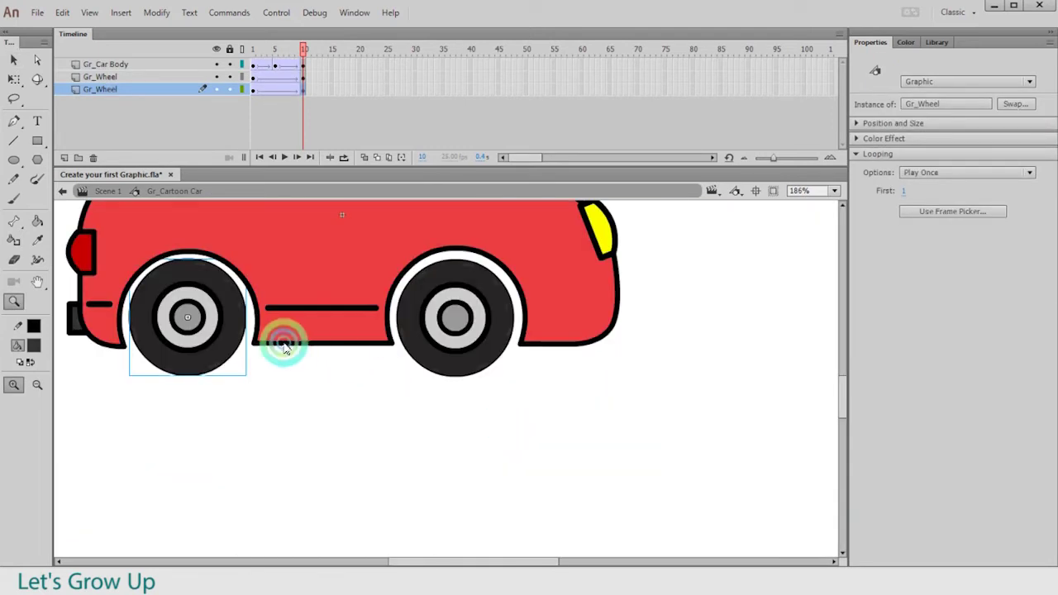
pyautogui.moveTo(165, 236); pyautogui.dragTo(668, 479)
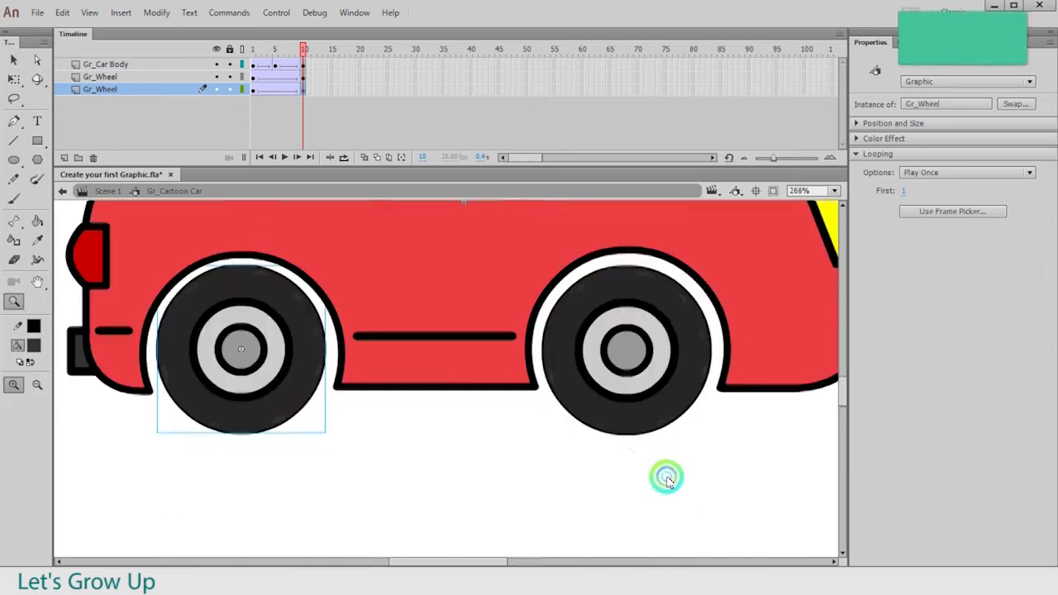
pyautogui.press('v')
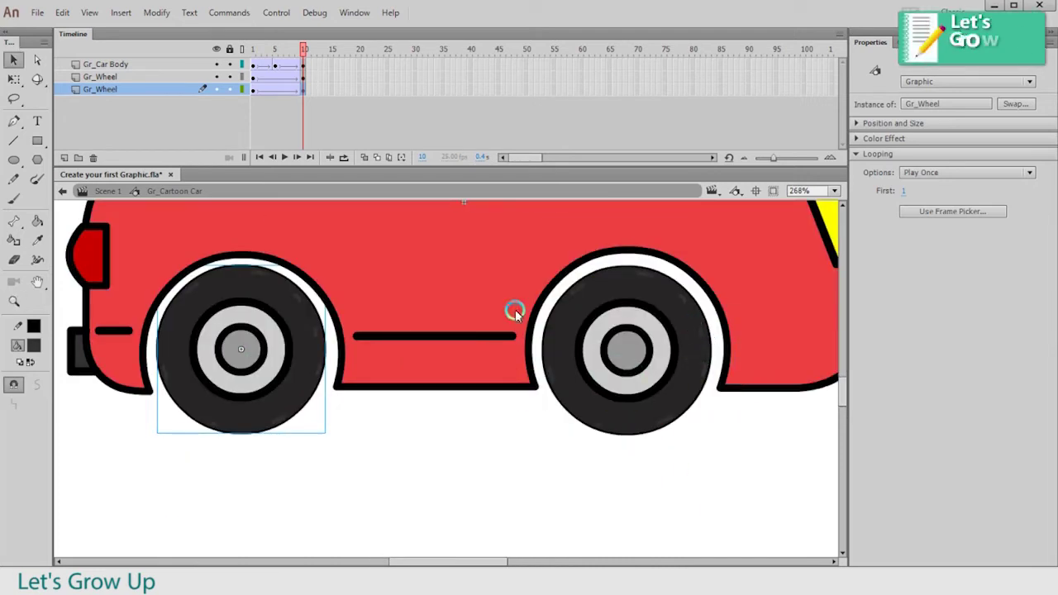
# Reopen Gr_Wheel and recolor all the tread marks on Layer 2 to light gray
pyautogui.doubleClick(231, 281)
pyautogui.press('q')
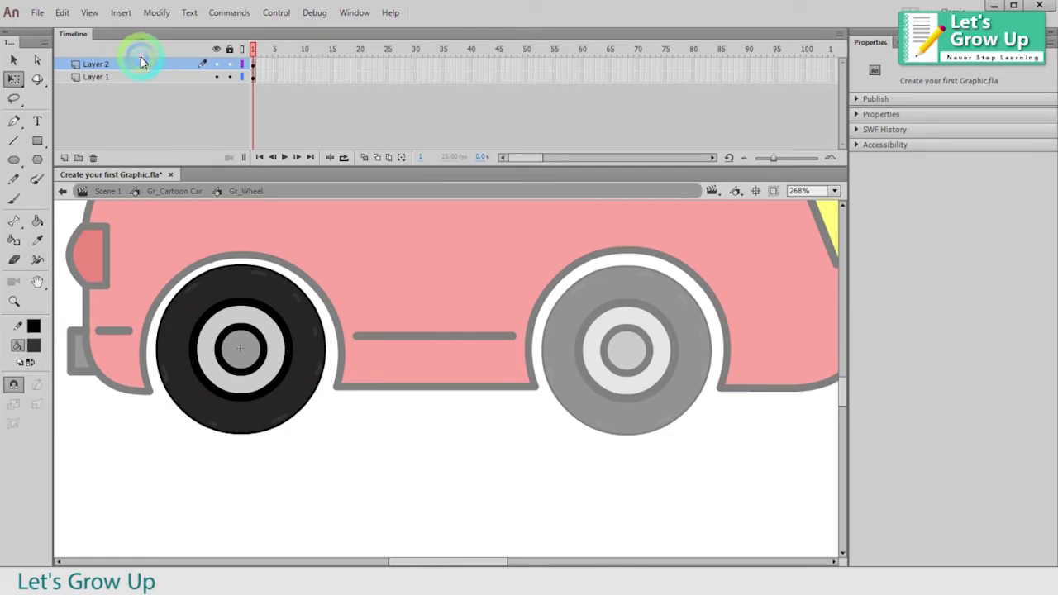
pyautogui.click(37, 345)
pyautogui.click(89, 435)
pyautogui.click(198, 191)
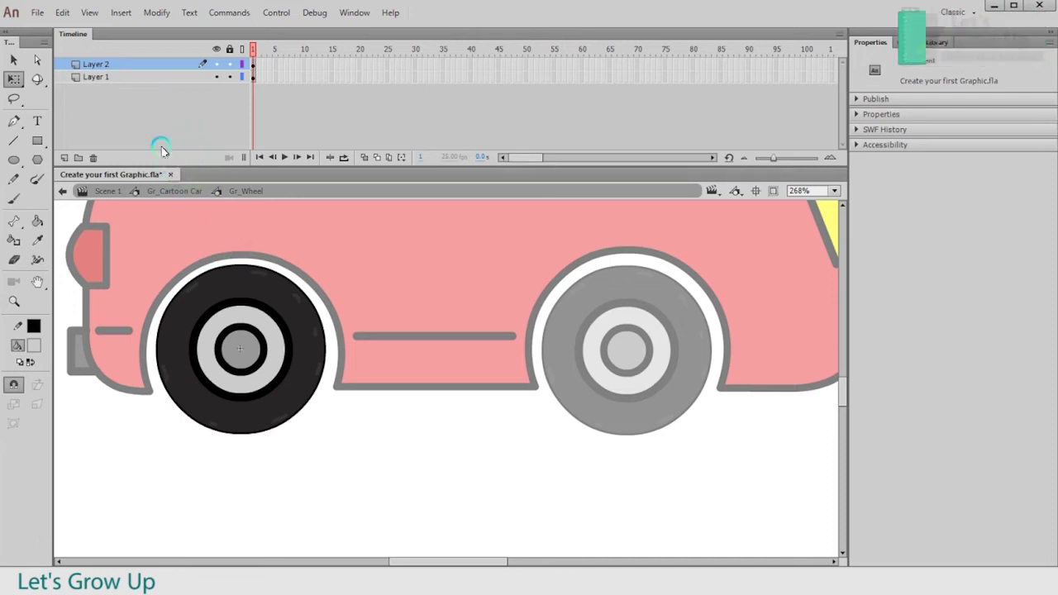
pyautogui.click(137, 70)
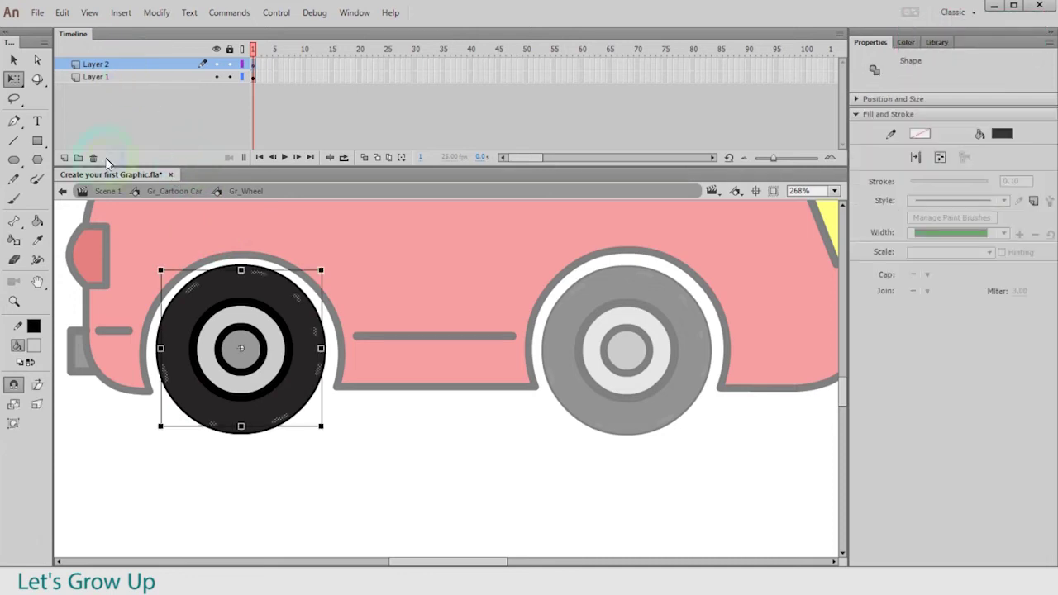
pyautogui.click(34, 345)
pyautogui.click(34, 346)
pyautogui.press('v')
pyautogui.click(376, 433)
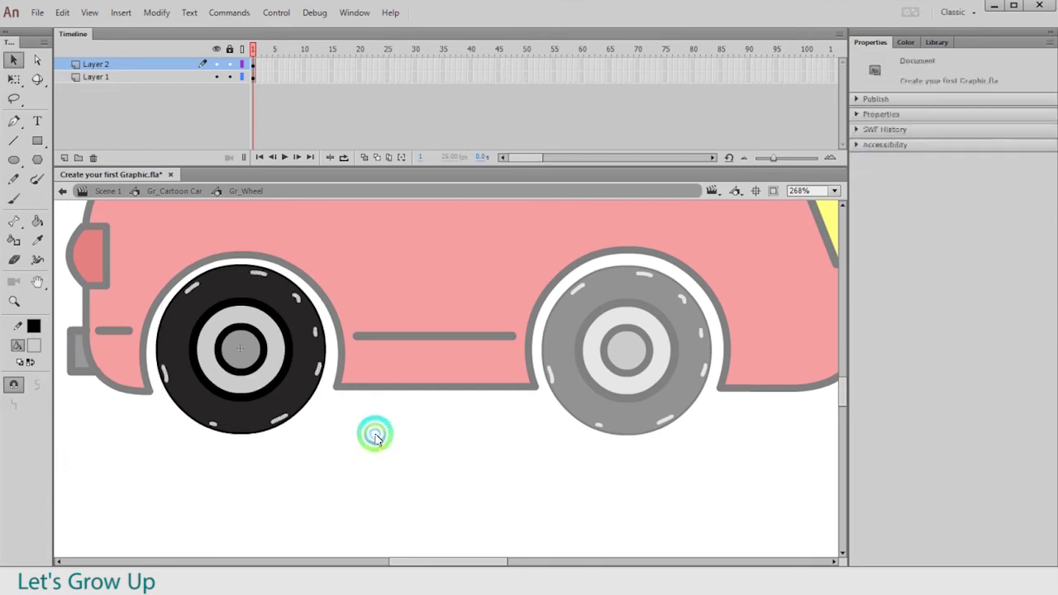
pyautogui.click(457, 433)
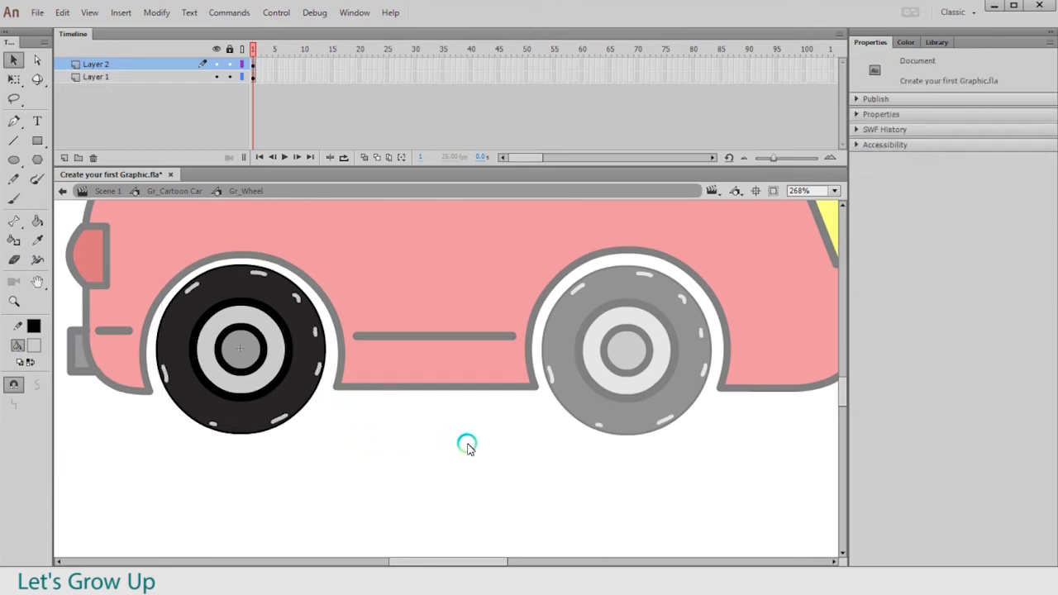
# Return to the Gr_Cartoon Car symbol and play its timeline to preview the bouncing body and rotating wheels
pyautogui.hotkey('ctrl', '-')
pyautogui.doubleClick(522, 432)
pyautogui.moveTo(300, 50); pyautogui.dragTo(300, 71)
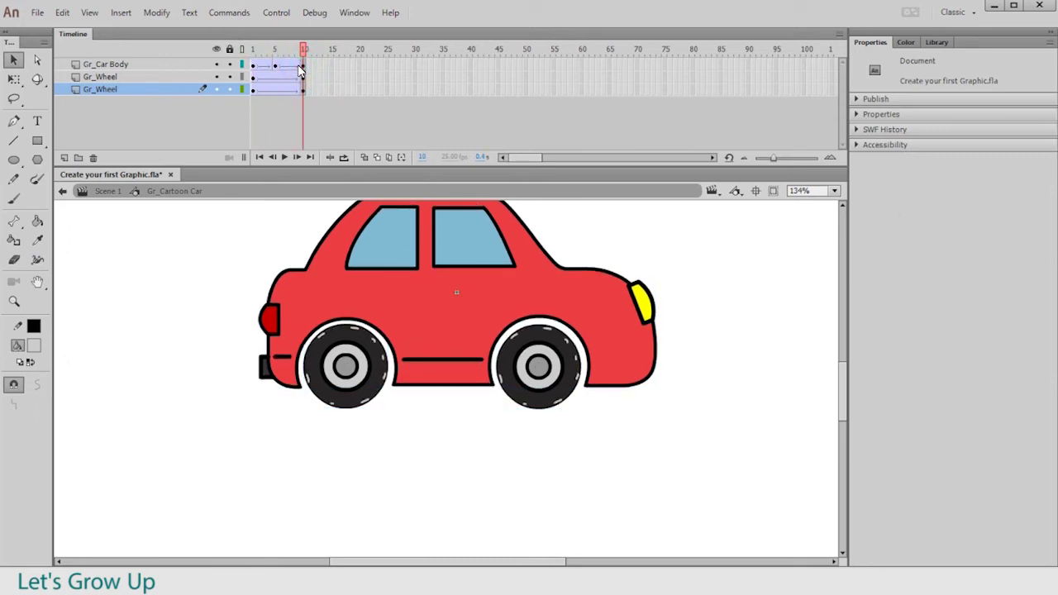
pyautogui.hotkey('ctrl', '-')
pyautogui.press('Return')
pyautogui.press('Return')
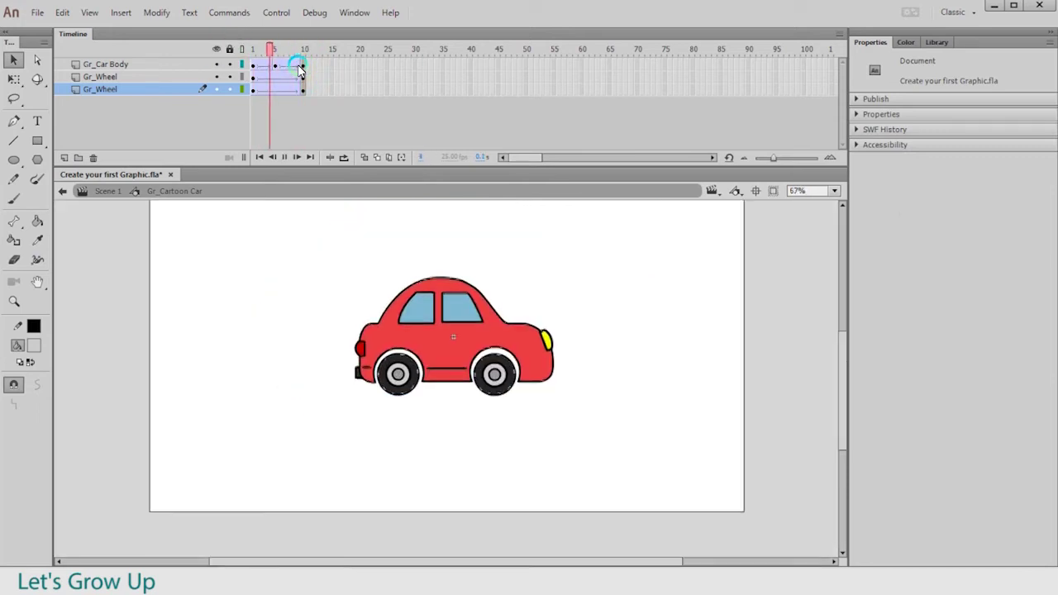
# Test the movie to view the animated car, and close the preview window
pyautogui.click(332, 68)
pyautogui.press('q')
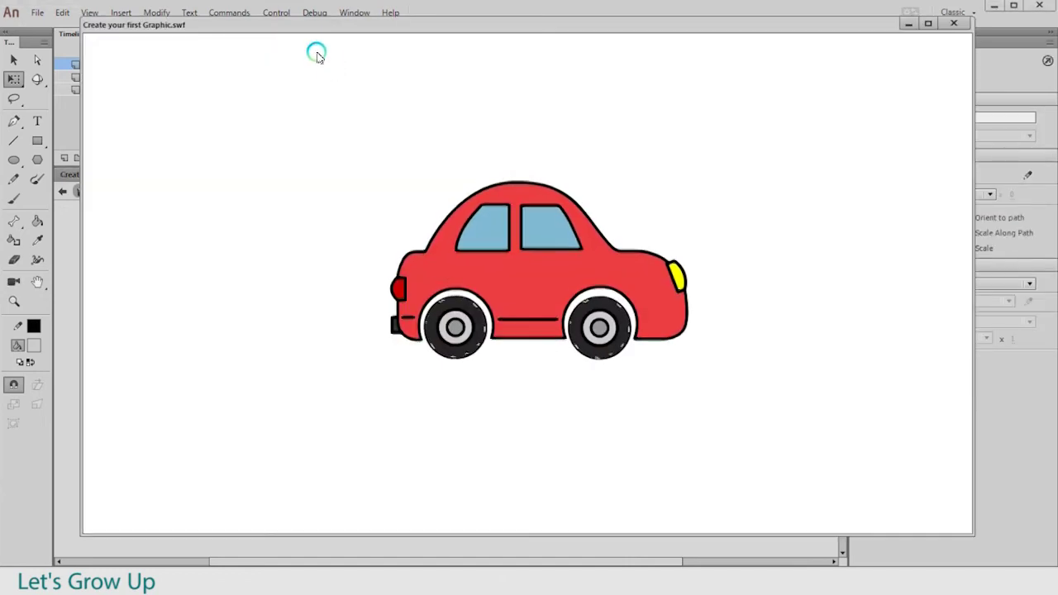
pyautogui.click(953, 23)
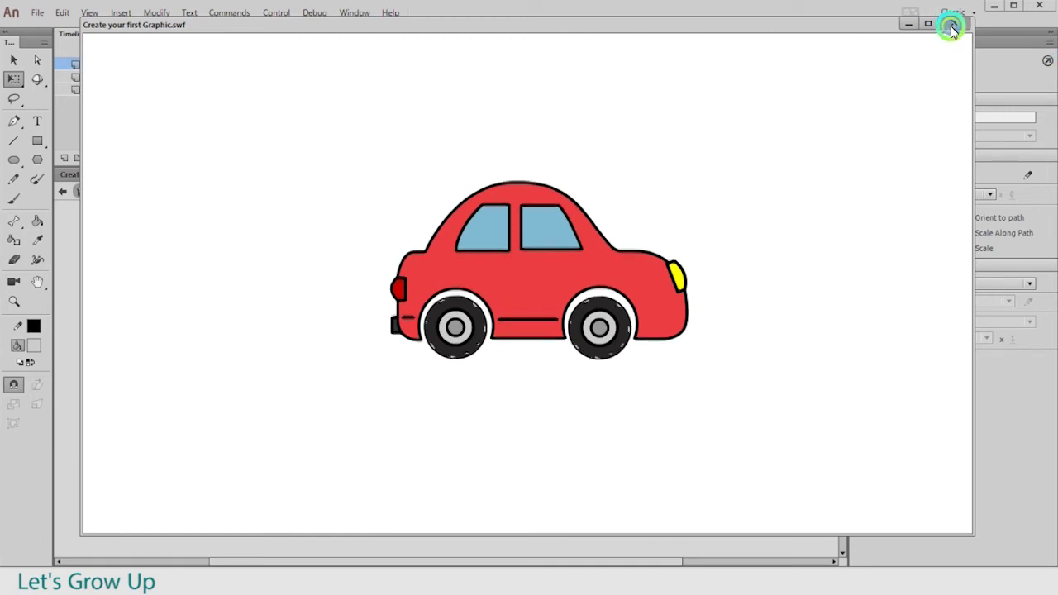
pyautogui.click(603, 278)
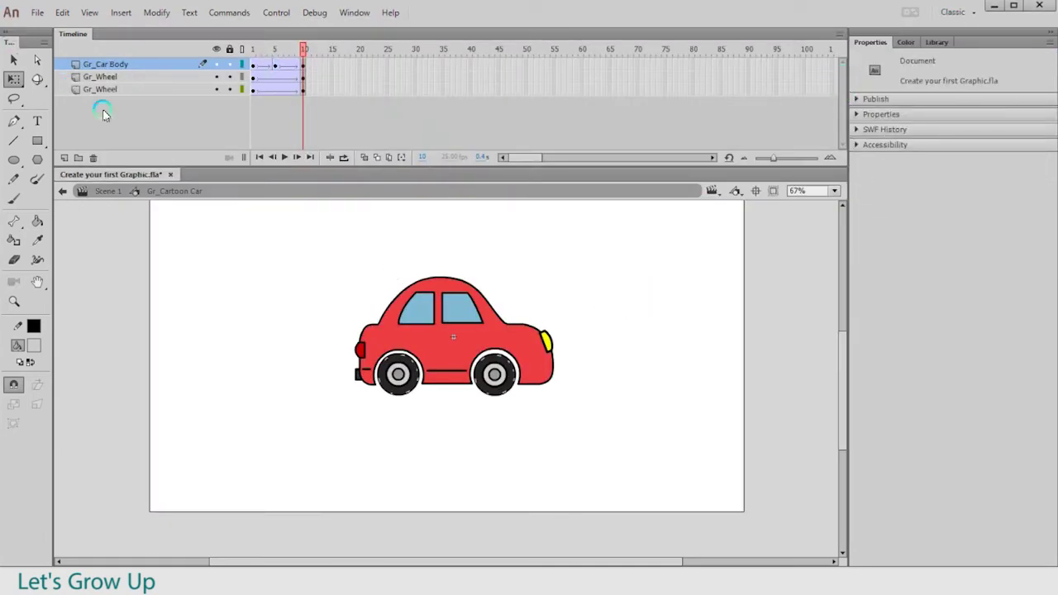
# Add a new layer above Gr_Car Body and brush thin wavy light gray smoke lines behind the exhaust on frame 1
pyautogui.click(64, 159)
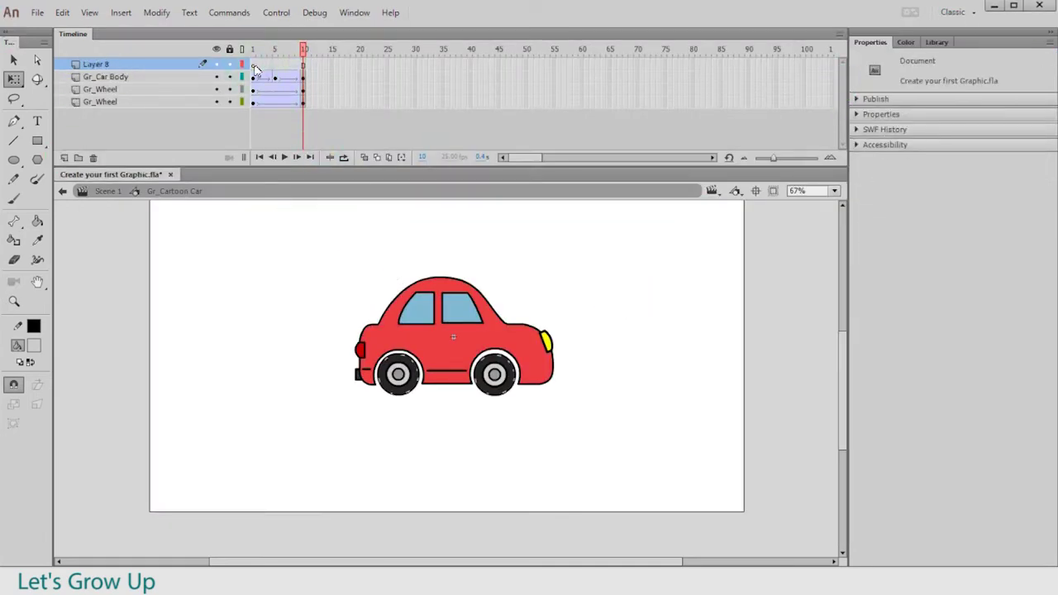
pyautogui.click(254, 65)
pyautogui.press('z')
pyautogui.moveTo(301, 333); pyautogui.dragTo(493, 469)
pyautogui.click(285, 314)
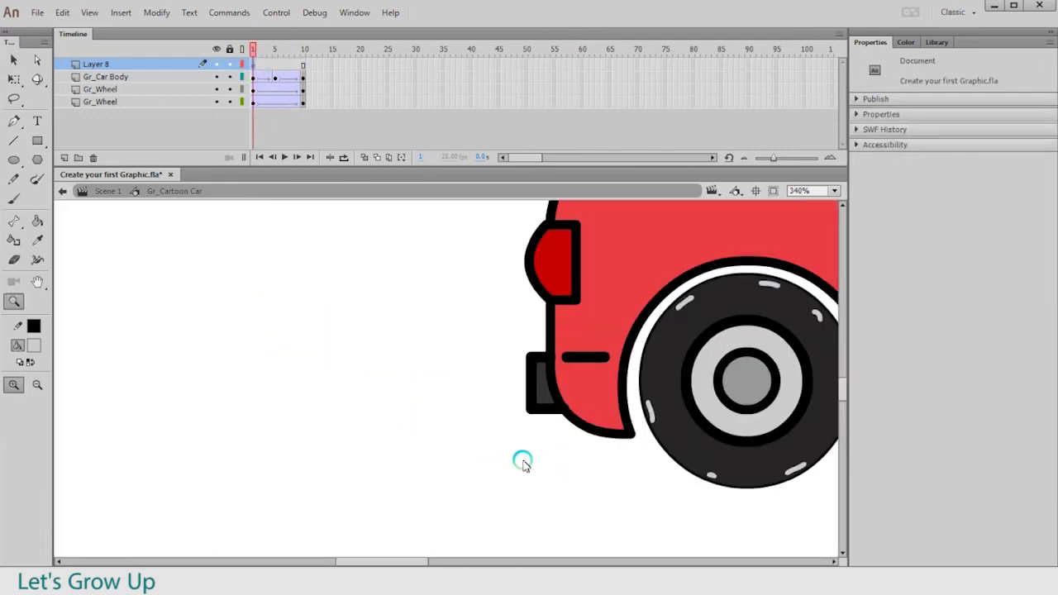
pyautogui.press('b')
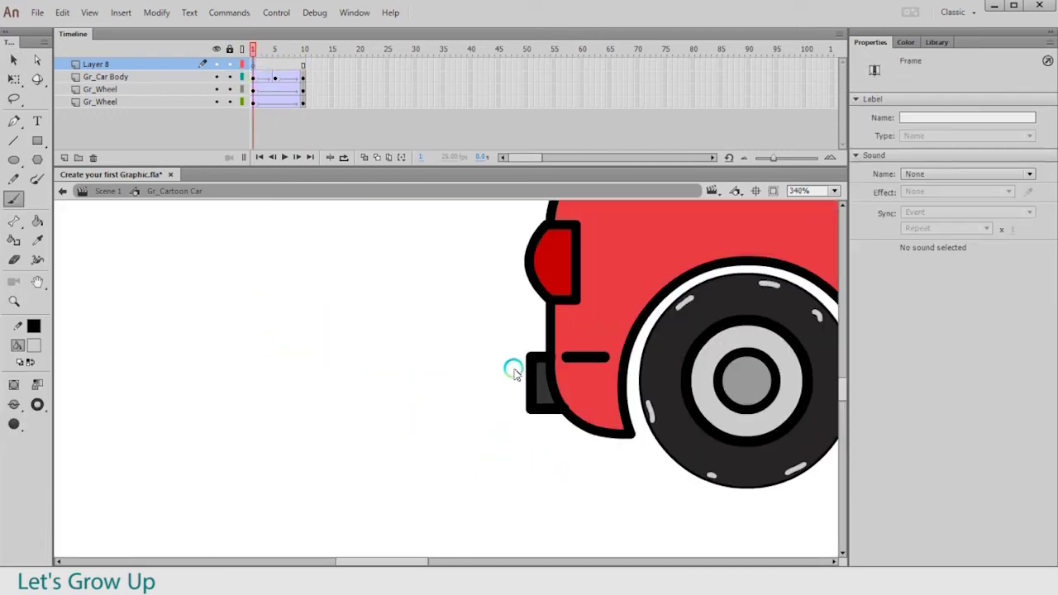
pyautogui.moveTo(512, 357)
pyautogui.mouseDown()
pyautogui.moveTo(429, 314)
pyautogui.moveTo(356, 322)
pyautogui.moveTo(240, 286)
pyautogui.mouseUp()
pyautogui.moveTo(486, 381)
pyautogui.mouseDown()
pyautogui.moveTo(448, 343)
pyautogui.moveTo(422, 369)
pyautogui.mouseUp()
pyautogui.moveTo(486, 392)
pyautogui.mouseDown()
pyautogui.moveTo(420, 403)
pyautogui.moveTo(365, 450)
pyautogui.moveTo(311, 452)
pyautogui.moveTo(286, 400)
pyautogui.moveTo(209, 412)
pyautogui.mouseUp()
pyautogui.moveTo(321, 353)
pyautogui.mouseDown()
pyautogui.moveTo(208, 319)
pyautogui.moveTo(130, 333)
pyautogui.mouseUp()
pyautogui.click(483, 326)
# Convert the smoke lines on Layer 8 into a movie clip symbol named Mc_Smook
pyautogui.hotkey('ctrl', '-')
pyautogui.hotkey('ctrl', '-')
pyautogui.press('z')
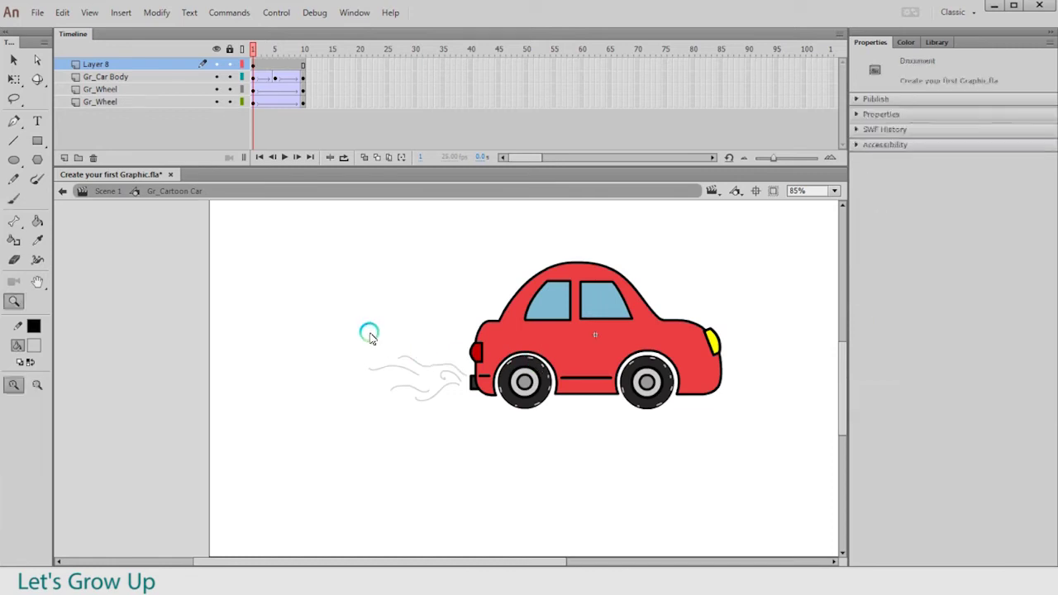
pyautogui.moveTo(370, 334); pyautogui.dragTo(495, 448)
pyautogui.press('v')
pyautogui.click(255, 68)
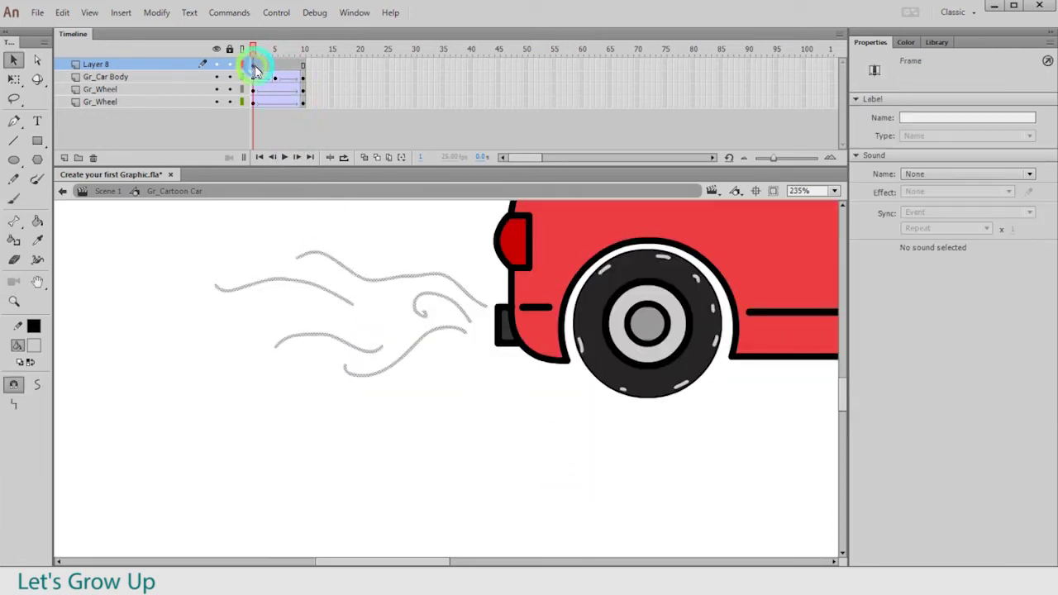
pyautogui.press('F8')
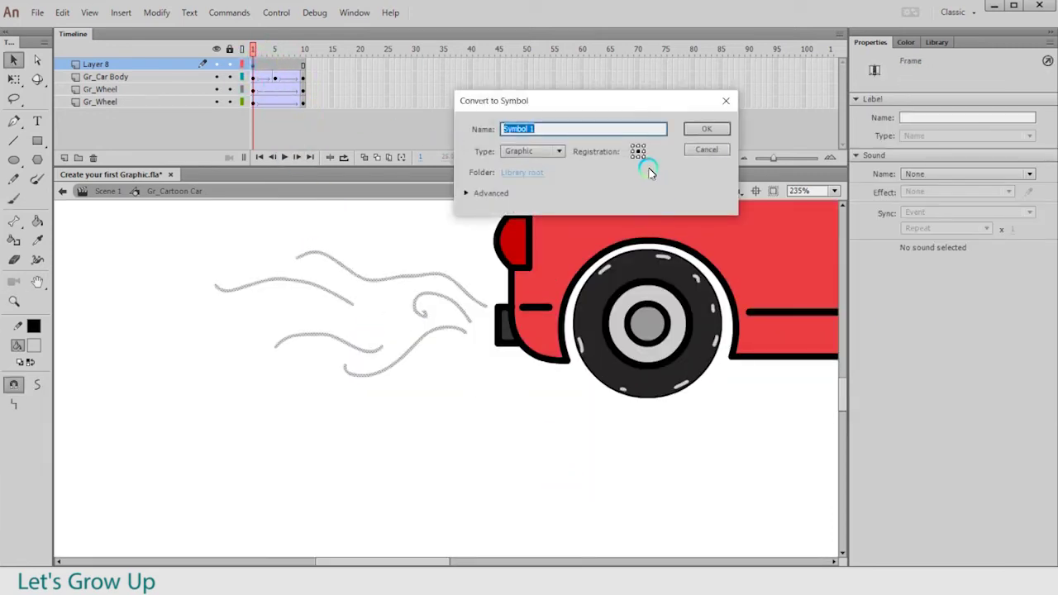
pyautogui.click(529, 145)
pyautogui.click(535, 166)
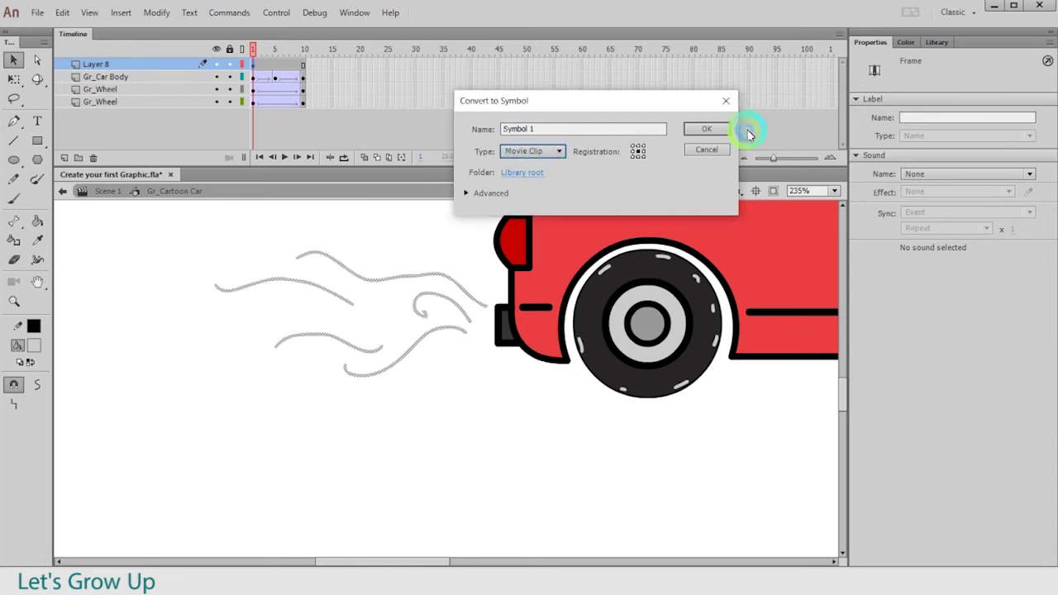
pyautogui.click(620, 130)
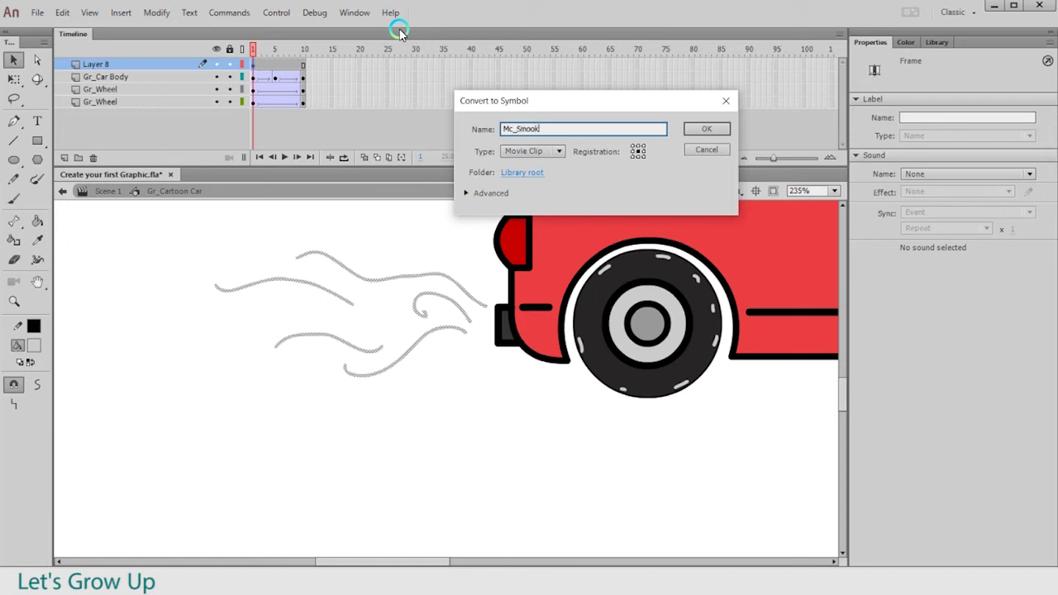
pyautogui.press('Return')
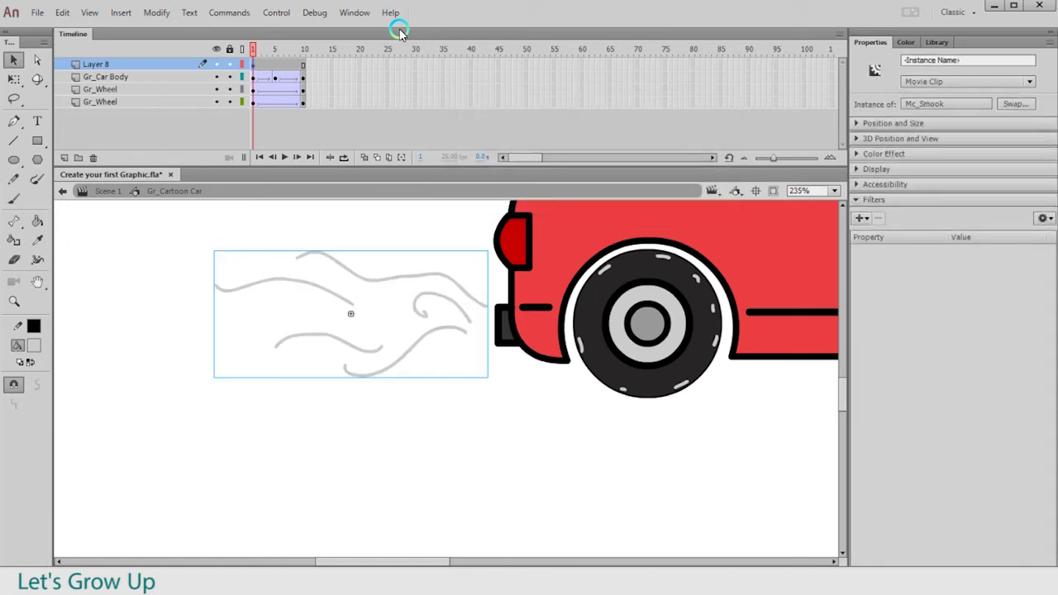
# Open Mc_Smook for editing and delete all the thin smoke lines
pyautogui.doubleClick(462, 336)
pyautogui.moveTo(402, 407); pyautogui.dragTo(762, 559)
pyautogui.press('Delete')
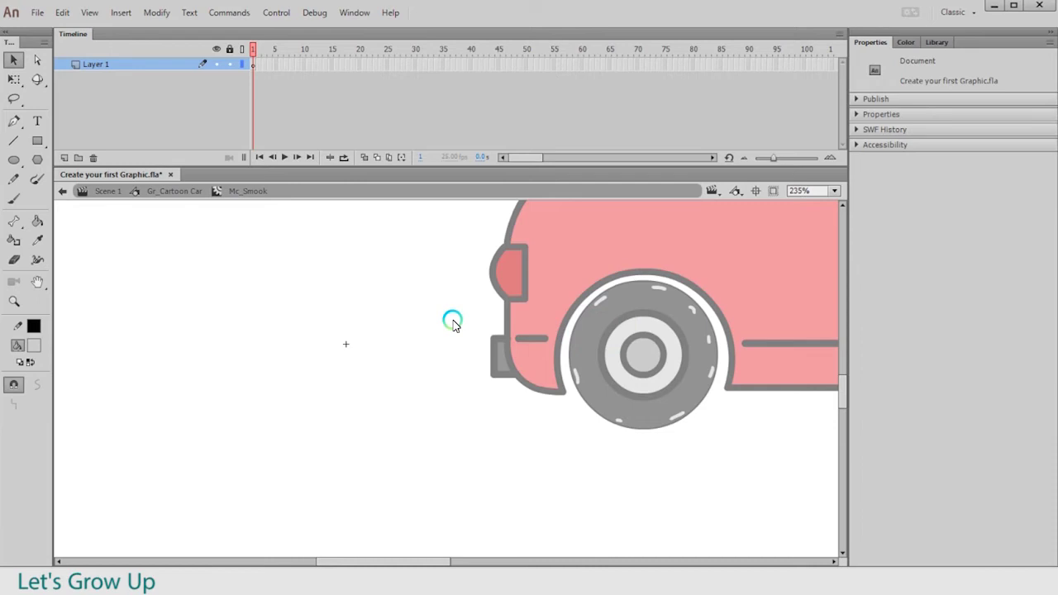
# Brush one thick and three thinner light gray smoke strokes behind the exhaust on frame 1, reducing the brush size to 7
pyautogui.press('b')
pyautogui.press('[')
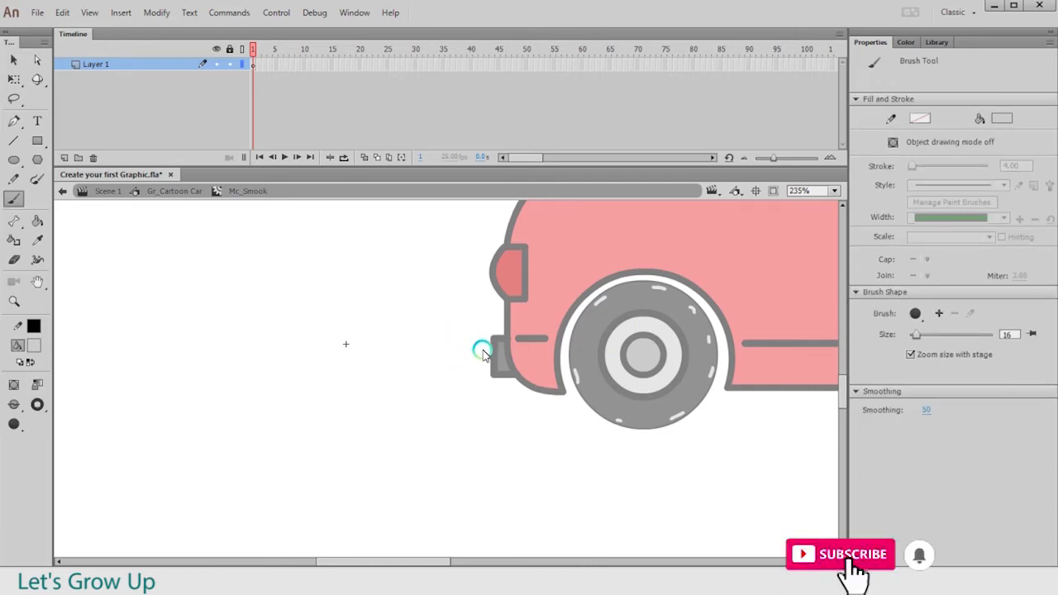
pyautogui.press('[')
pyautogui.press('[')
pyautogui.press('[')
pyautogui.moveTo(484, 347)
pyautogui.mouseDown()
pyautogui.moveTo(459, 337)
pyautogui.moveTo(482, 353)
pyautogui.mouseUp()
pyautogui.press('[')
pyautogui.press('[')
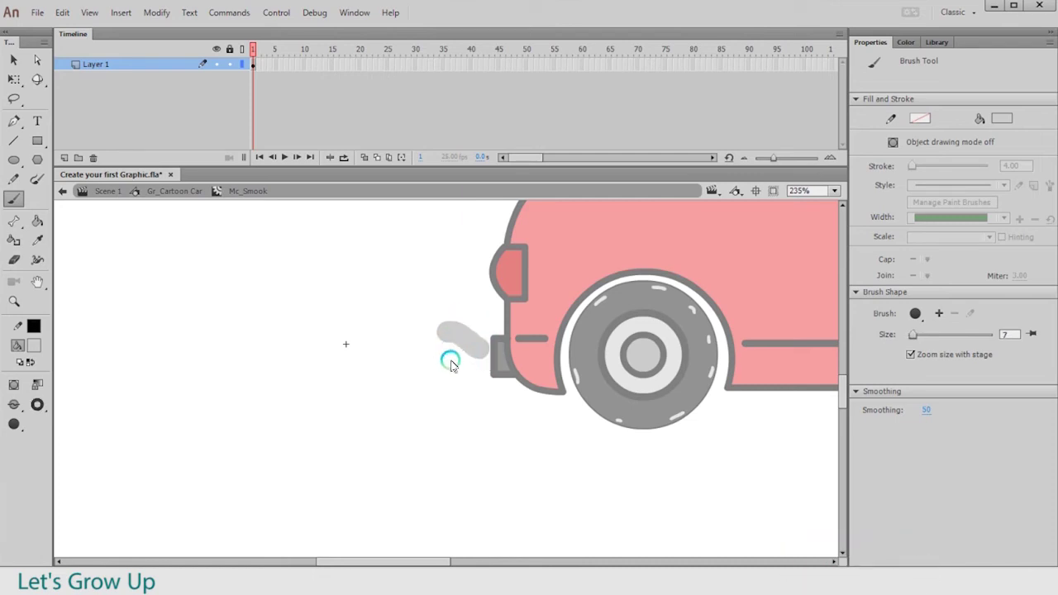
pyautogui.moveTo(401, 351)
pyautogui.mouseDown()
pyautogui.moveTo(466, 369)
pyautogui.moveTo(378, 319)
pyautogui.moveTo(341, 339)
pyautogui.mouseUp()
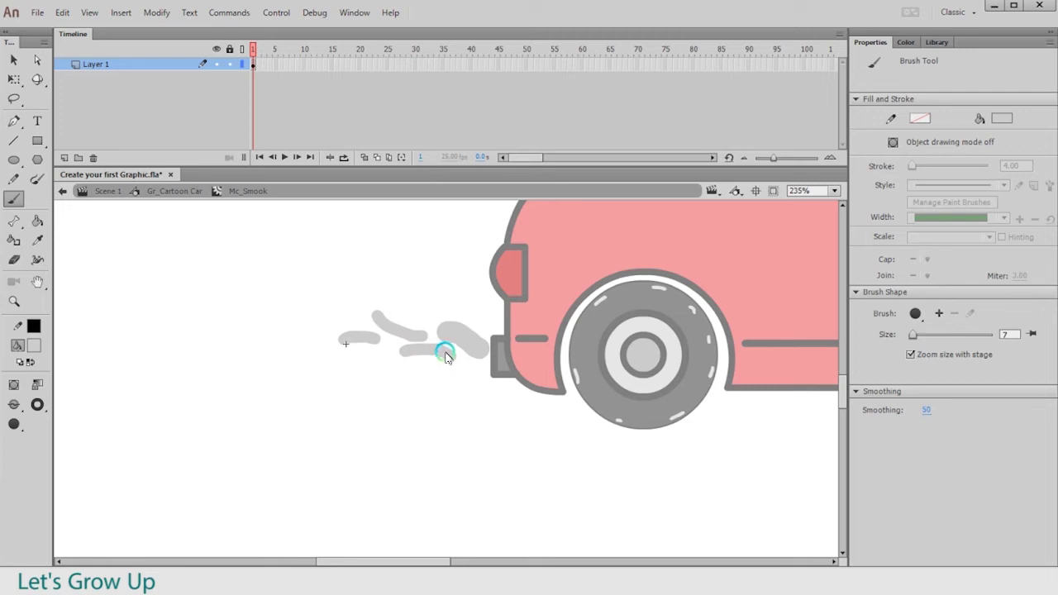
# Add a blank keyframe at frame 2 and brush a different set of smoke strokes with onion skin on
pyautogui.press('F7')
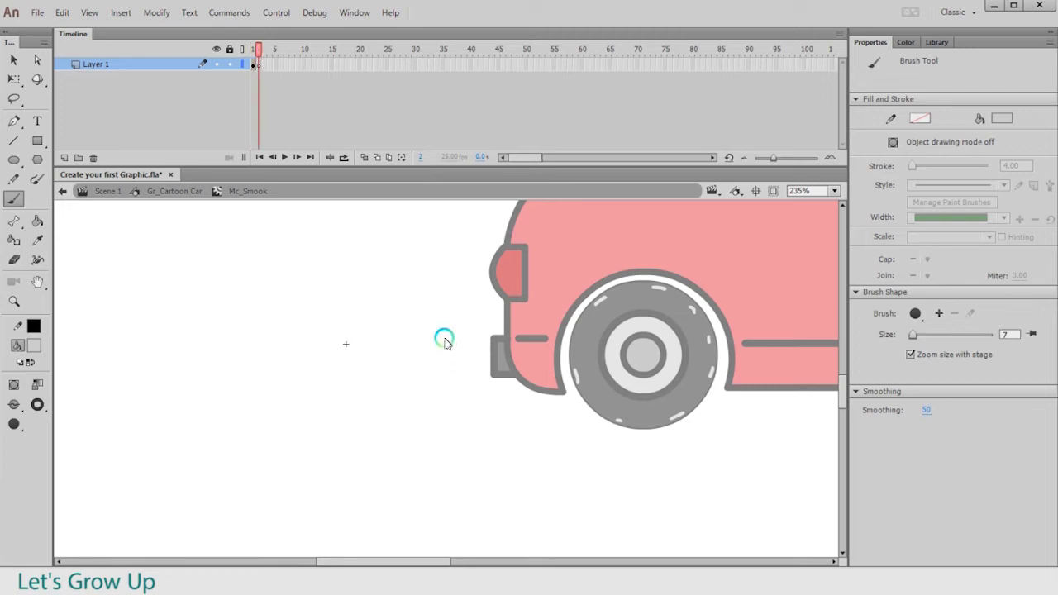
pyautogui.click(377, 158)
pyautogui.click(365, 158)
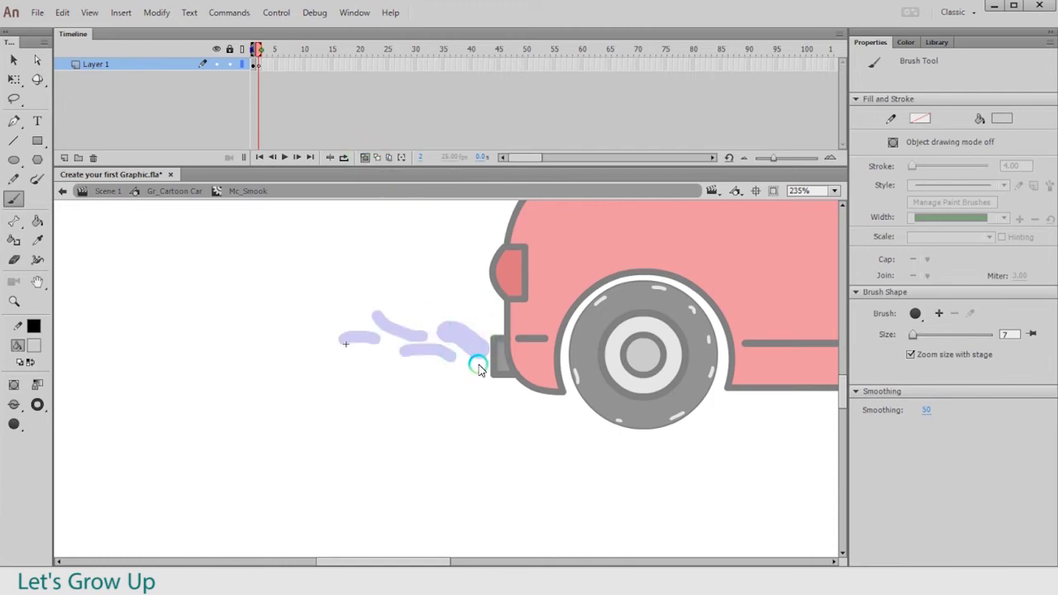
pyautogui.moveTo(438, 340)
pyautogui.mouseDown()
pyautogui.moveTo(395, 351)
pyautogui.moveTo(422, 358)
pyautogui.moveTo(404, 368)
pyautogui.moveTo(380, 363)
pyautogui.moveTo(382, 339)
pyautogui.moveTo(332, 325)
pyautogui.mouseUp()
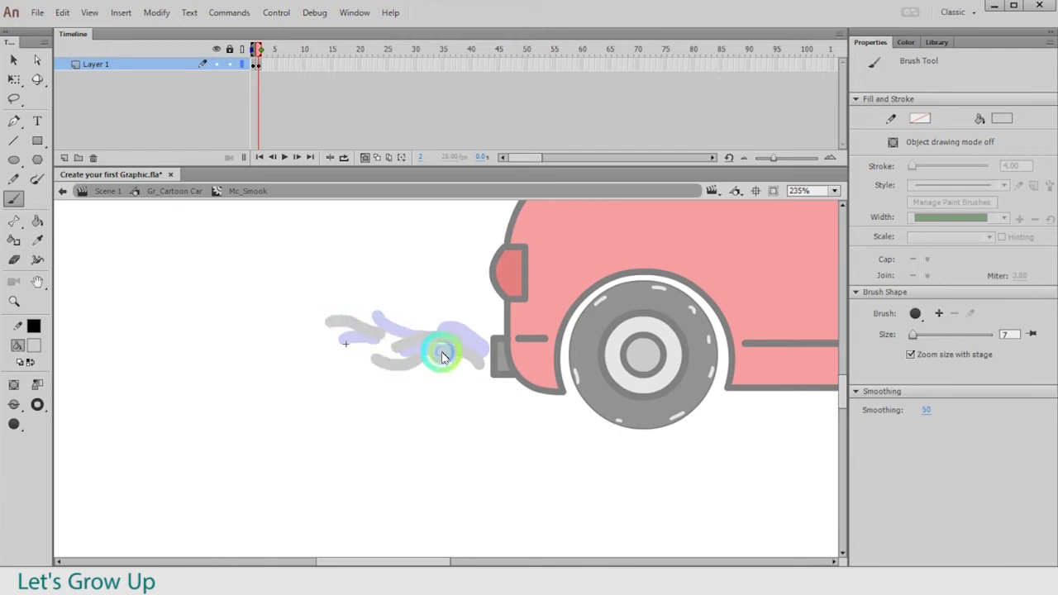
# Add blank keyframes at frames 3 and 4 and brush a new arrangement of smoke strokes on each
pyautogui.press('F7')
pyautogui.moveTo(485, 356)
pyautogui.mouseDown()
pyautogui.moveTo(440, 327)
pyautogui.moveTo(421, 355)
pyautogui.moveTo(403, 334)
pyautogui.moveTo(406, 313)
pyautogui.moveTo(390, 347)
pyautogui.moveTo(354, 323)
pyautogui.moveTo(362, 352)
pyautogui.moveTo(299, 347)
pyautogui.mouseUp()
pyautogui.moveTo(469, 373); pyautogui.dragTo(441, 376)
pyautogui.moveTo(418, 374); pyautogui.dragTo(399, 370)
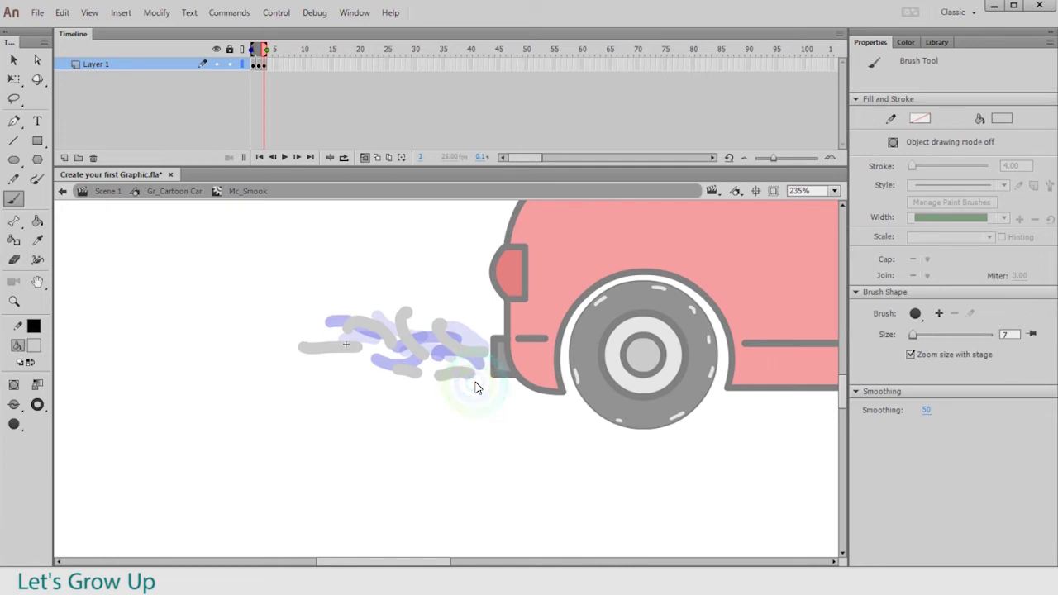
pyautogui.press('F7')
pyautogui.moveTo(449, 362)
pyautogui.mouseDown()
pyautogui.moveTo(470, 347)
pyautogui.moveTo(418, 316)
pyautogui.moveTo(422, 339)
pyautogui.moveTo(369, 332)
pyautogui.moveTo(400, 351)
pyautogui.moveTo(357, 337)
pyautogui.mouseUp()
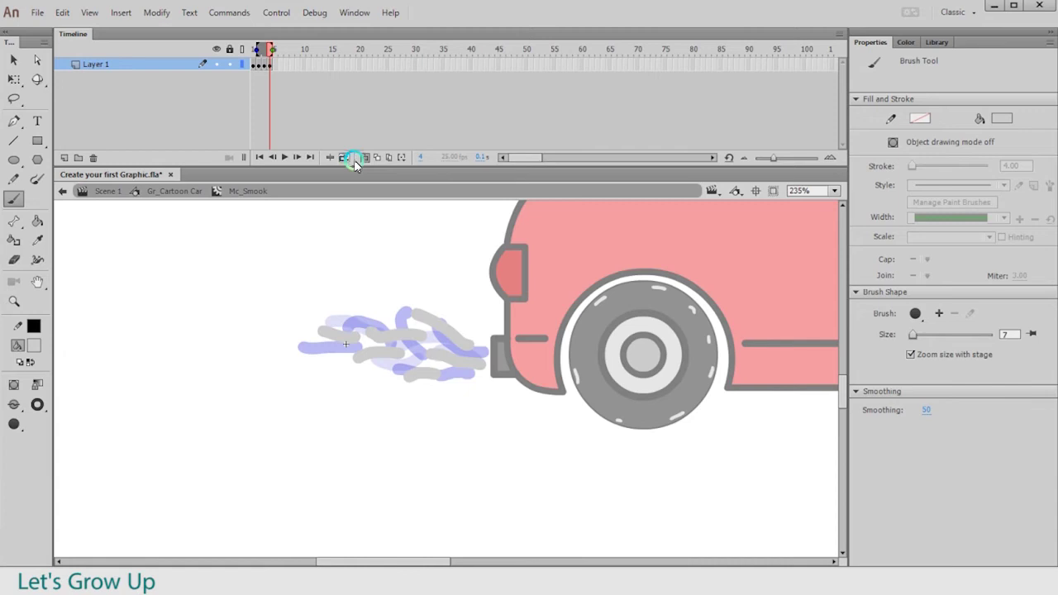
# Return to the Gr_Cartoon Car symbol and apply a 24 px Blur filter to the Mc_Smook instance
pyautogui.press('v')
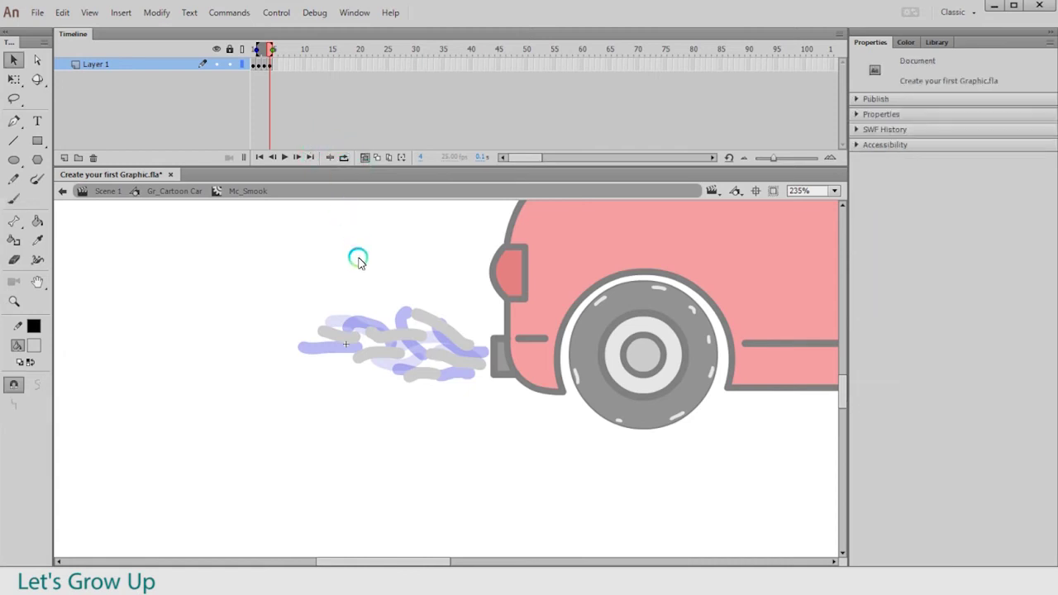
pyautogui.doubleClick(411, 269)
pyautogui.press('q')
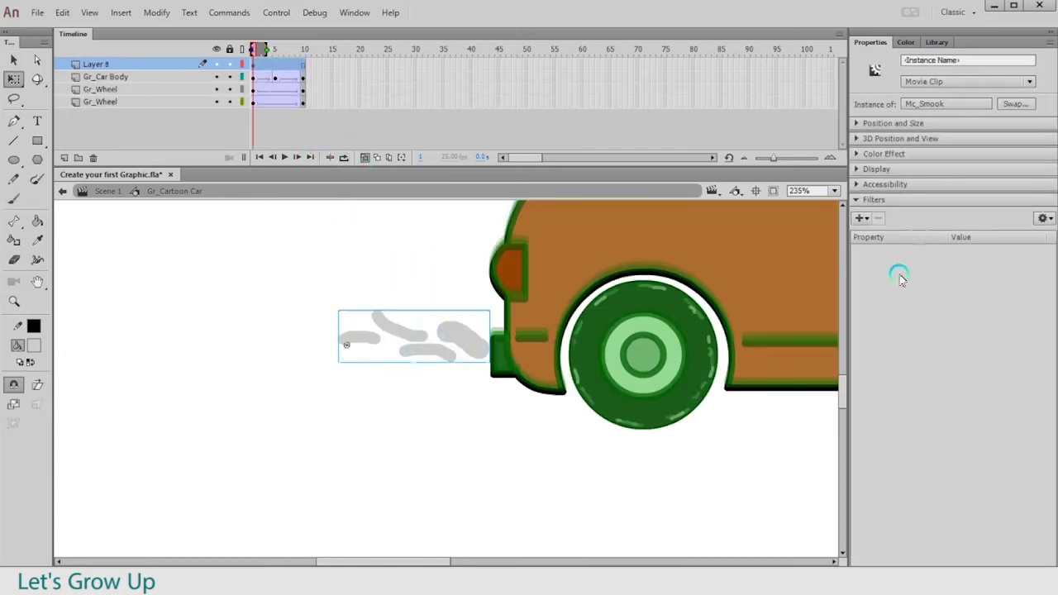
pyautogui.click(863, 219)
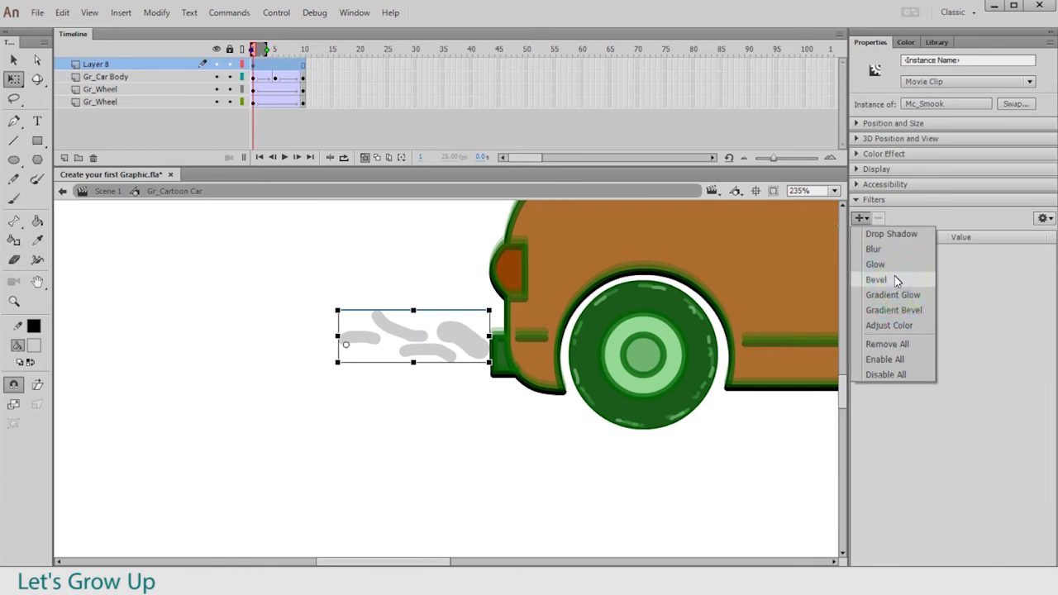
pyautogui.click(888, 249)
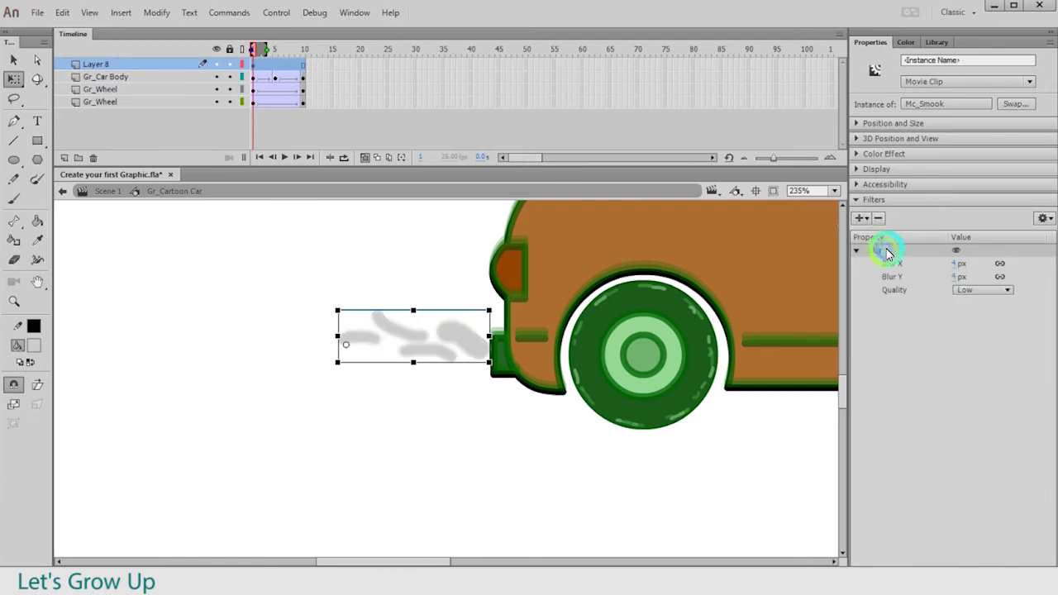
pyautogui.moveTo(997, 265); pyautogui.dragTo(1018, 264)
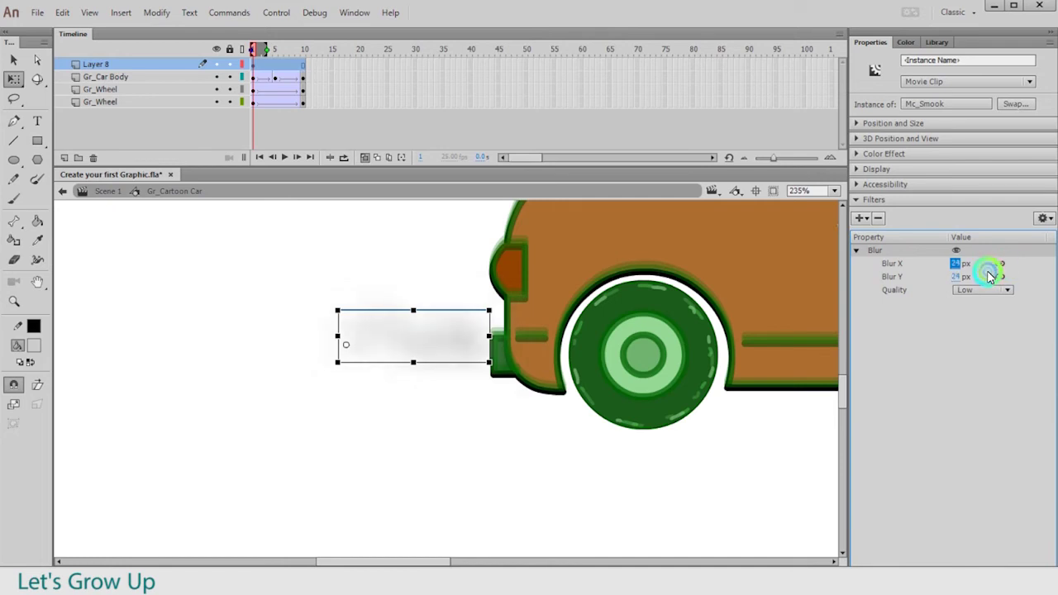
# Reopen Mc_Smook, turn off onion skin, and recolor the smoke strokes on frame 1 to dark gray #666666
pyautogui.doubleClick(470, 342)
pyautogui.moveTo(217, 279); pyautogui.dragTo(727, 484)
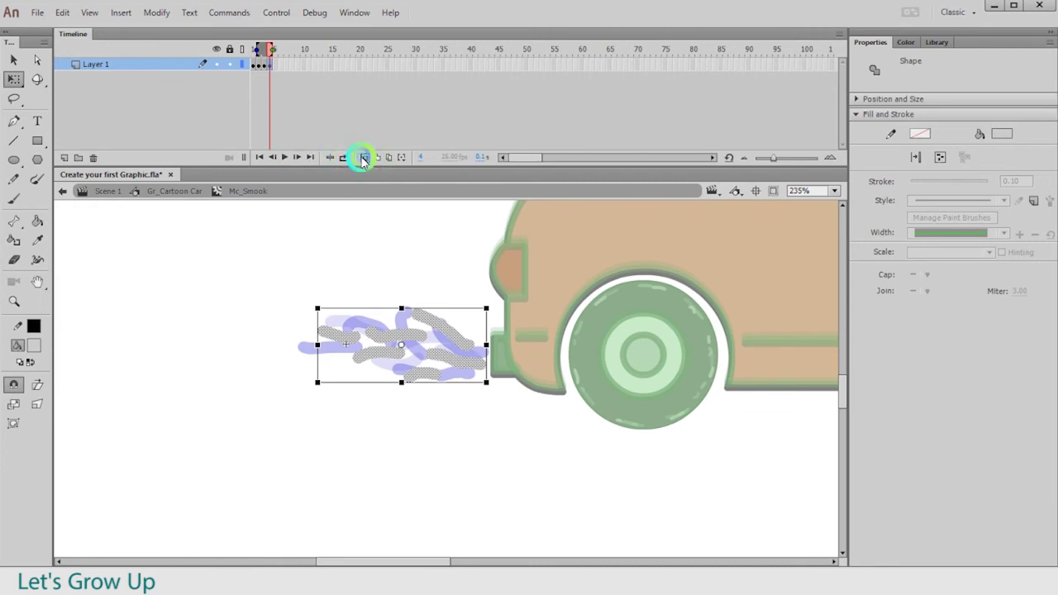
pyautogui.click(364, 160)
pyautogui.click(256, 69)
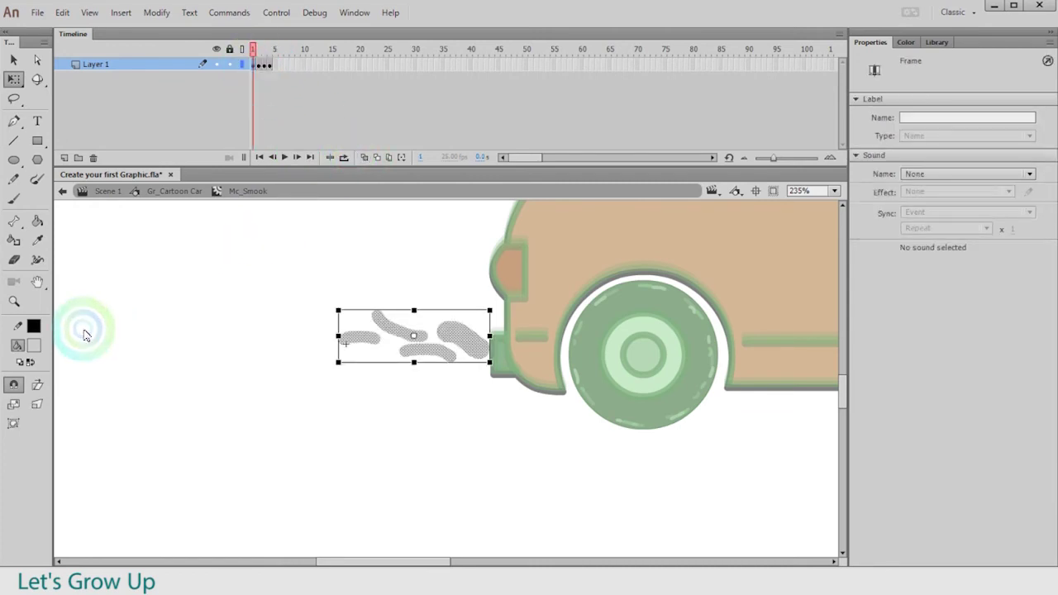
pyautogui.click(33, 345)
pyautogui.click(83, 395)
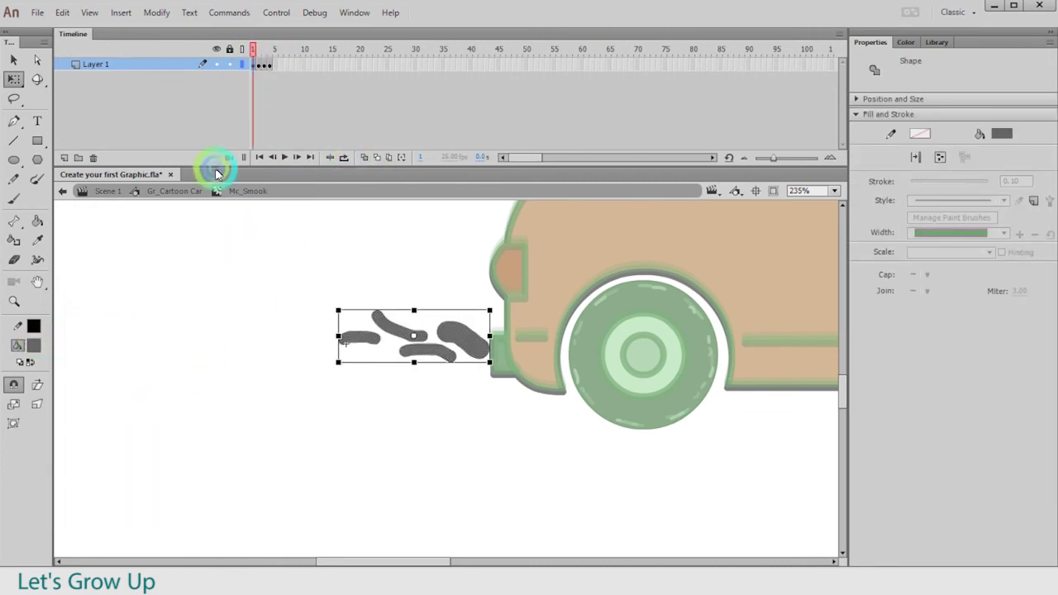
# Recolor the smoke strokes on frames 2, 3 and 4 to the same dark gray #666666
pyautogui.click(259, 66)
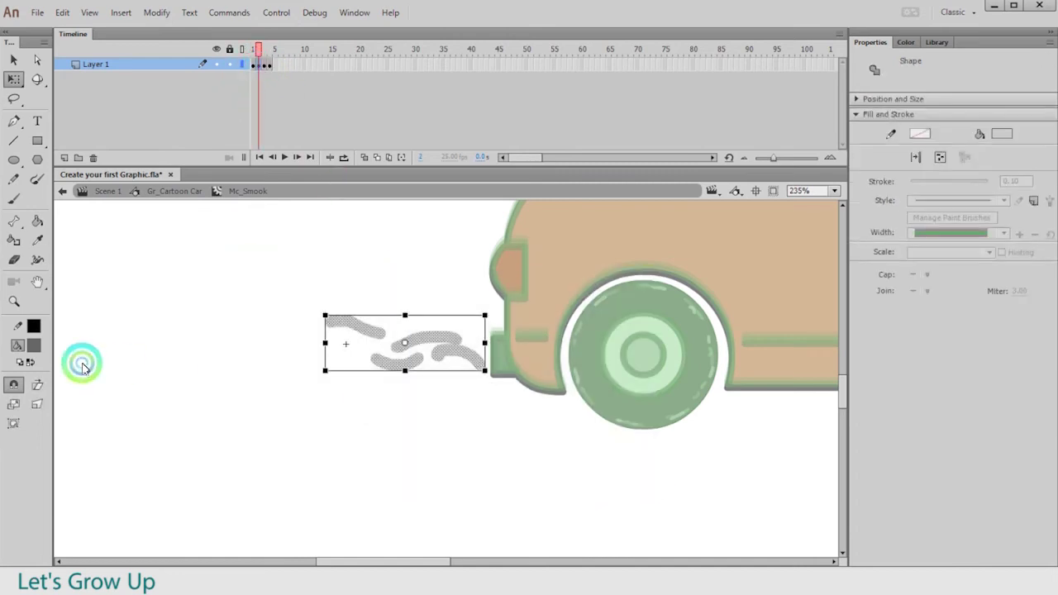
pyautogui.doubleClick(36, 347)
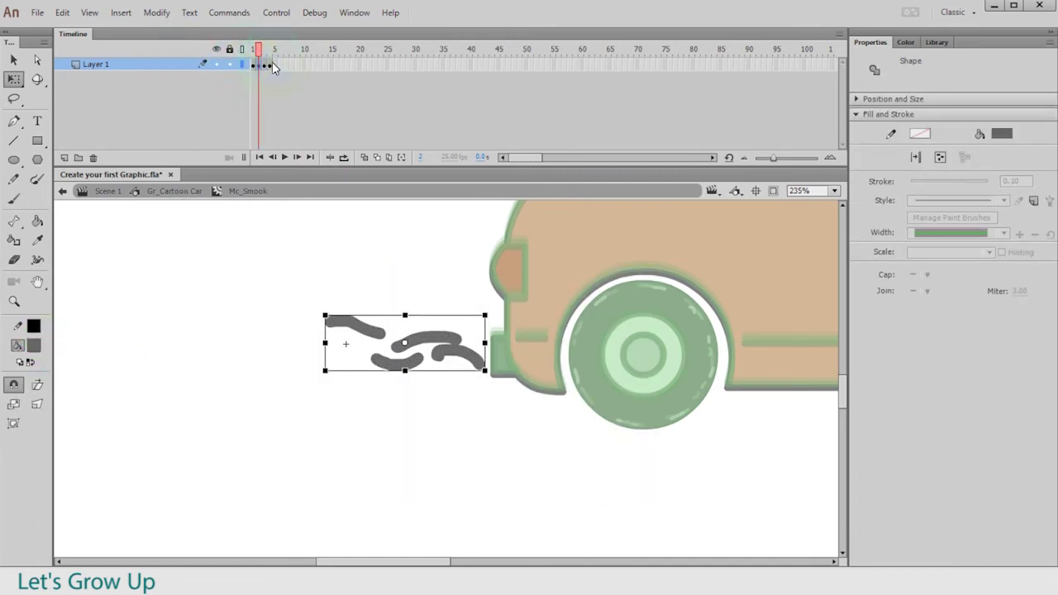
pyautogui.click(264, 66)
pyautogui.click(35, 347)
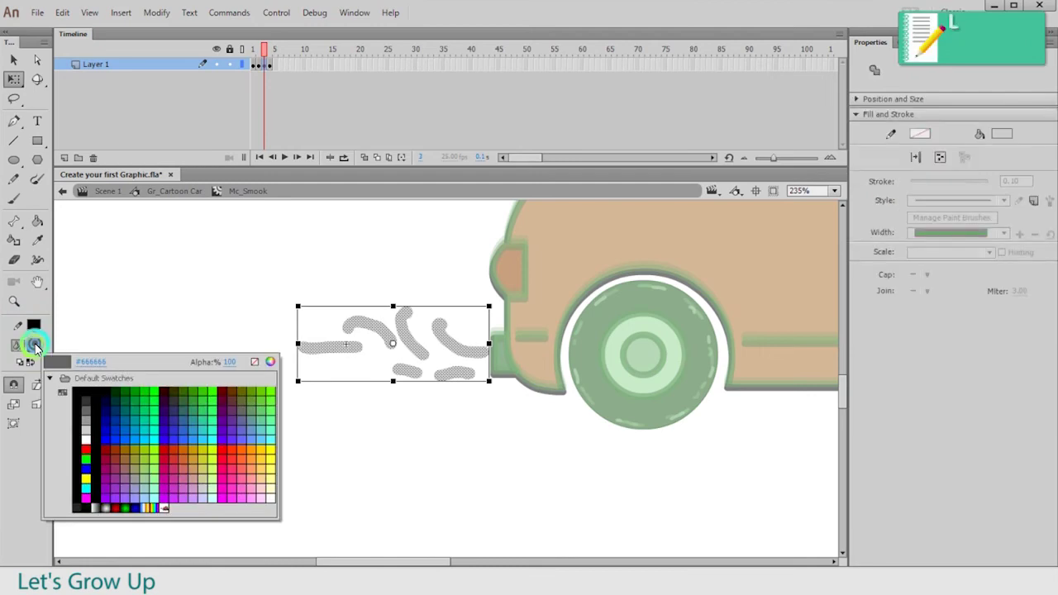
pyautogui.click(35, 347)
pyautogui.click(272, 66)
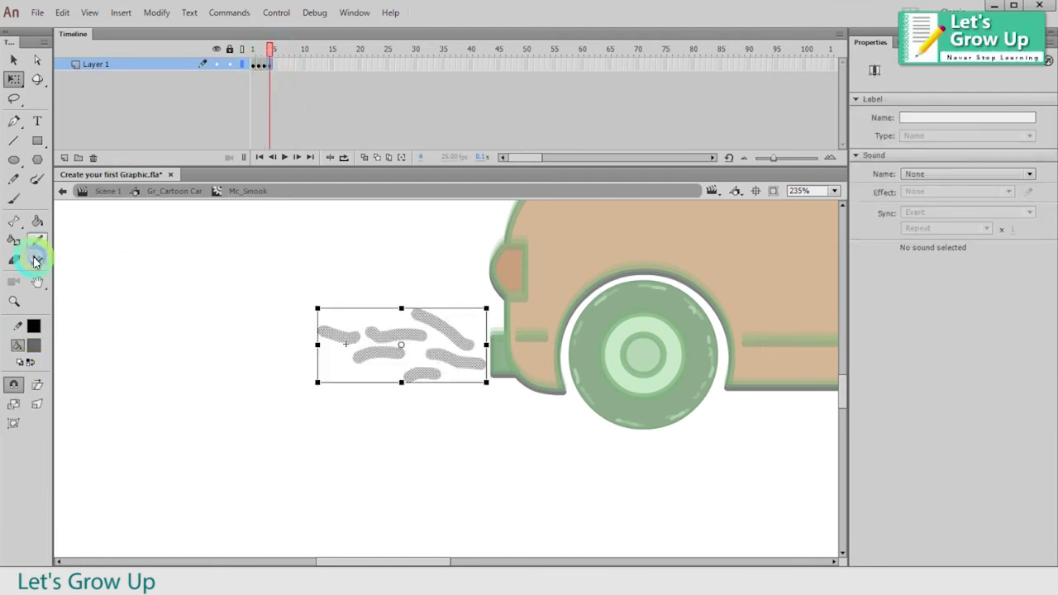
pyautogui.click(33, 347)
pyautogui.click(33, 347)
# Return to the Gr_Cartoon Car symbol, test the movie to view the smoke, and close the preview window
pyautogui.doubleClick(132, 297)
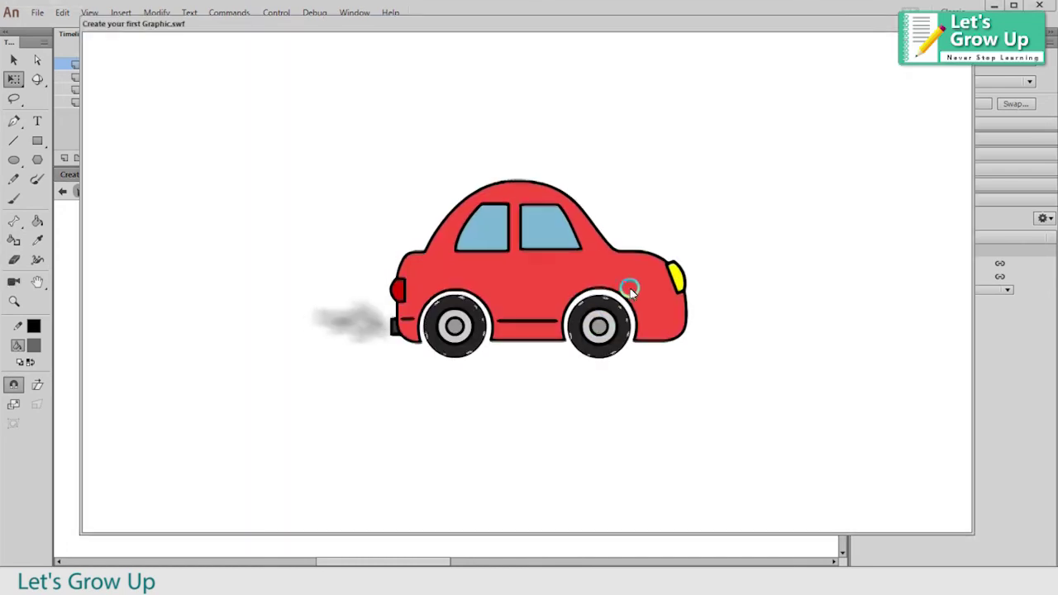
pyautogui.hotkey('ctrl', 'w')
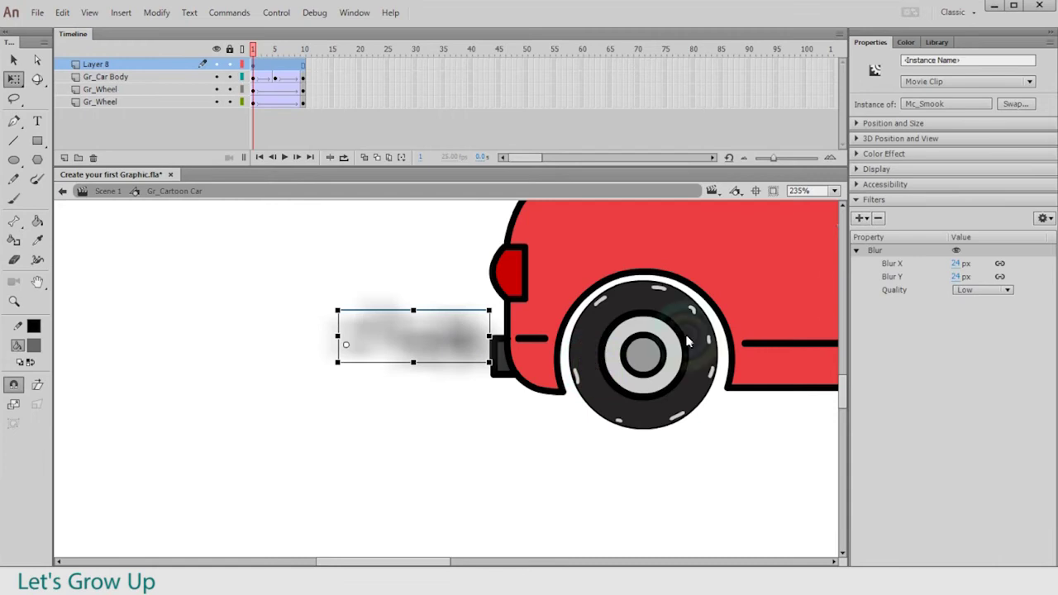
# Set the smoke's blur to 16 px, move it slightly lower at the exhaust, and check it in a movie test
pyautogui.moveTo(961, 265)
pyautogui.mouseDown()
pyautogui.moveTo(951, 279)
pyautogui.moveTo(962, 284)
pyautogui.mouseUp()
pyautogui.moveTo(469, 330); pyautogui.dragTo(472, 339)
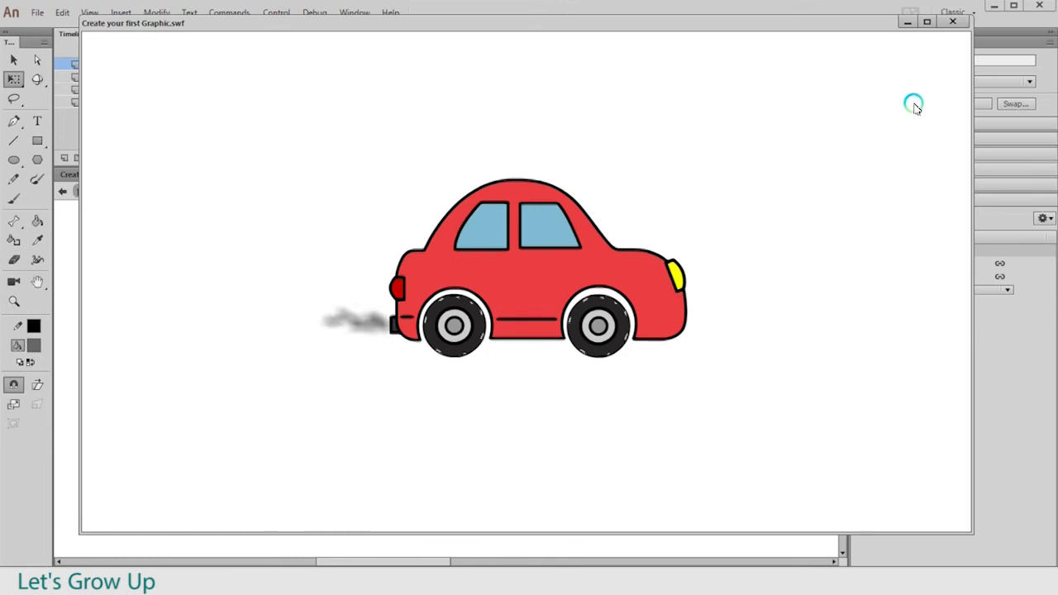
pyautogui.click(952, 22)
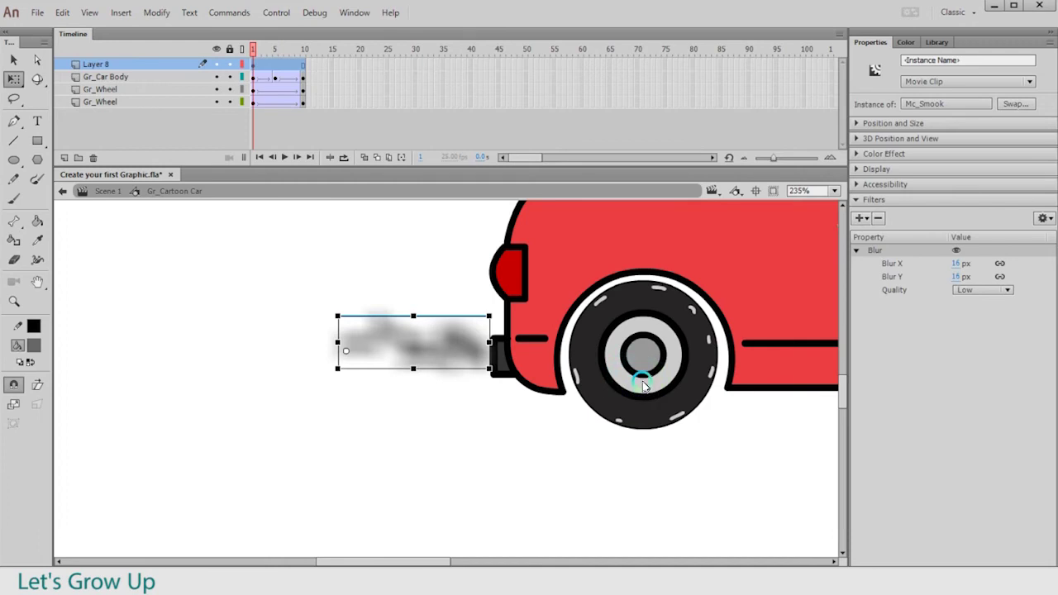
# Leave the Gr_Cartoon Car symbol and return to Scene 1 with the whole car in view
pyautogui.hotkey('ctrl', '-')
pyautogui.hotkey('ctrl', '-')
pyautogui.doubleClick(229, 319)
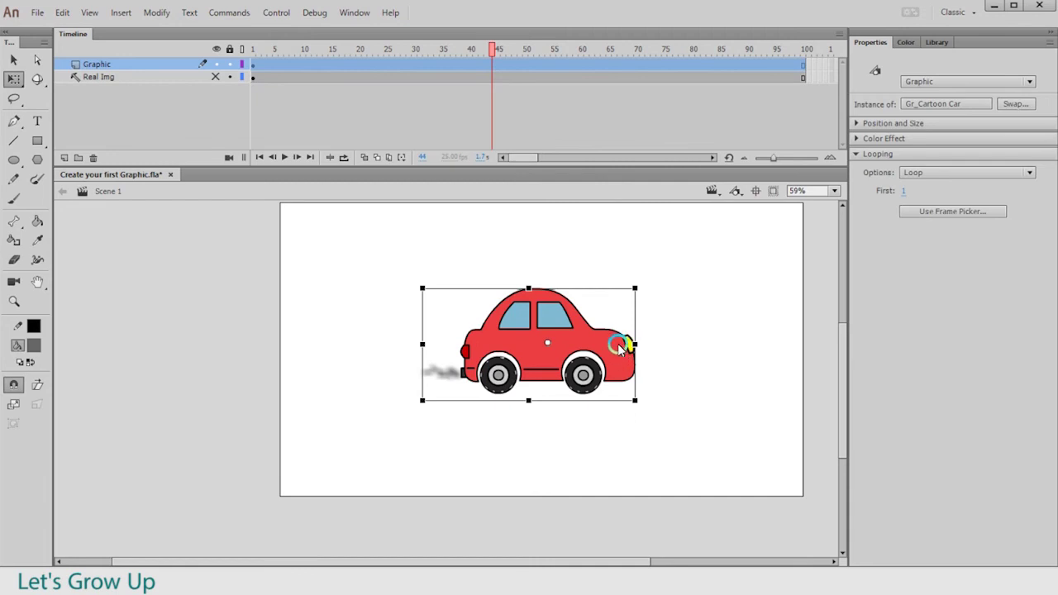
# Scale the car instance down proportionally and move it just outside the stage's left edge
pyautogui.moveTo(635, 400); pyautogui.dragTo(607, 383)
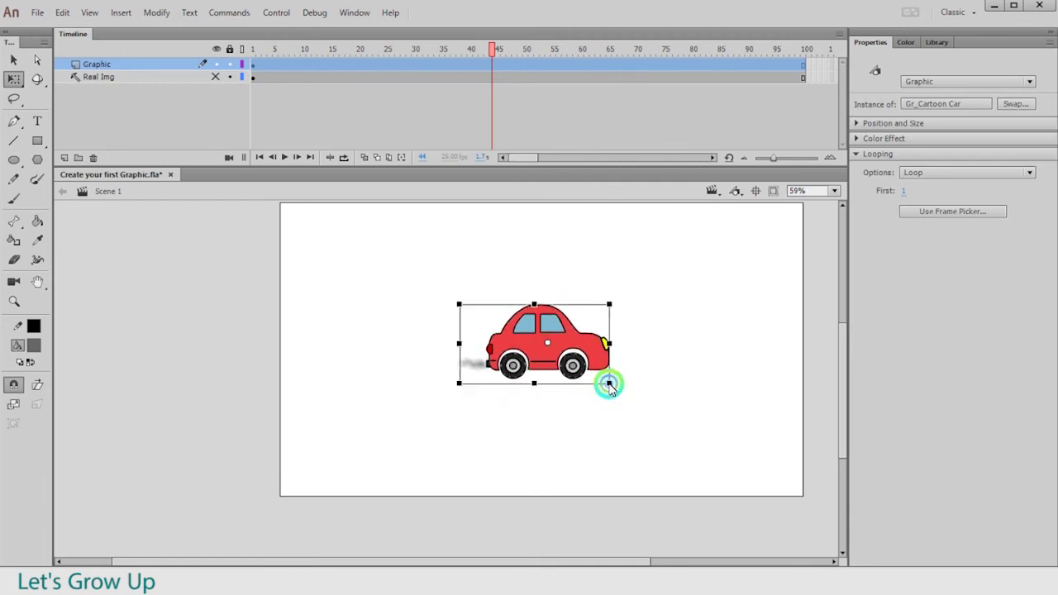
pyautogui.press('v')
pyautogui.moveTo(541, 354); pyautogui.dragTo(199, 354)
# Insert a keyframe at frame 100 of the Graphic layer and move the car past the stage's right edge there
pyautogui.moveTo(401, 49); pyautogui.dragTo(687, 69)
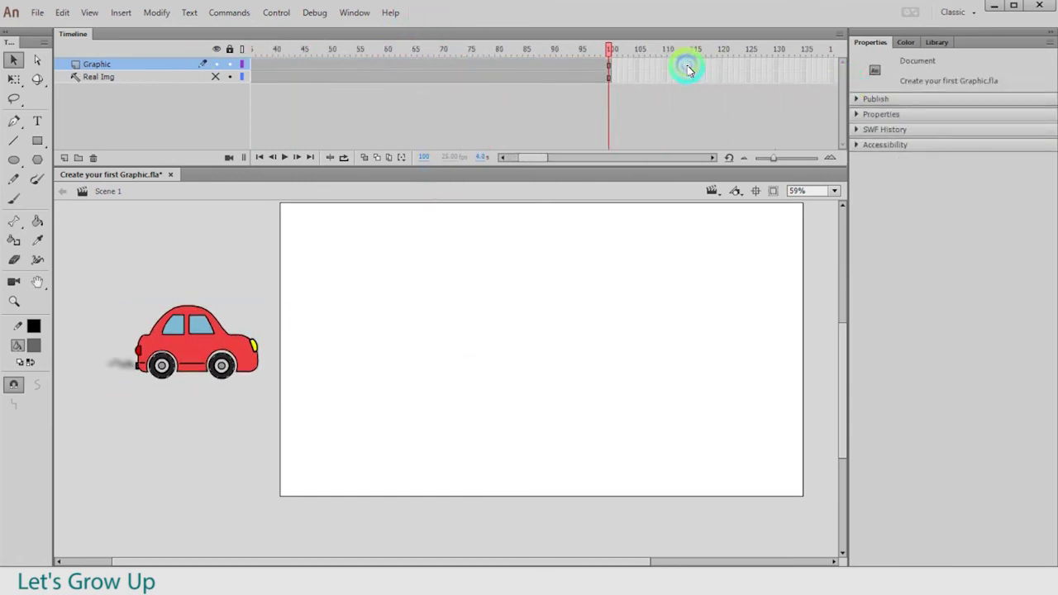
pyautogui.click(609, 69)
pyautogui.moveTo(202, 352); pyautogui.dragTo(900, 364)
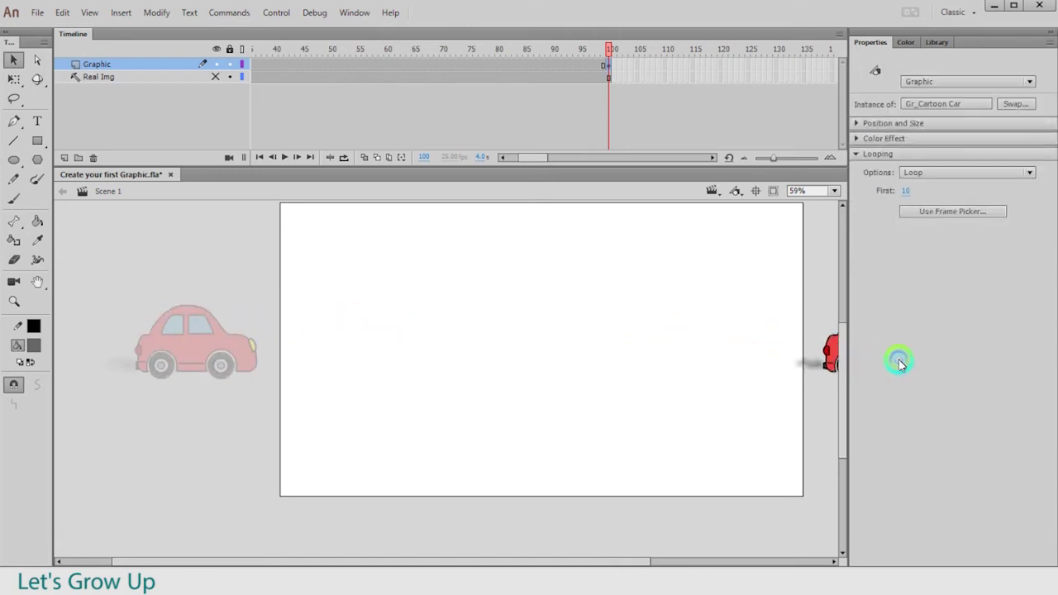
# Create a classic tween between the first and last keyframes of the Graphic layer
pyautogui.click(324, 64)
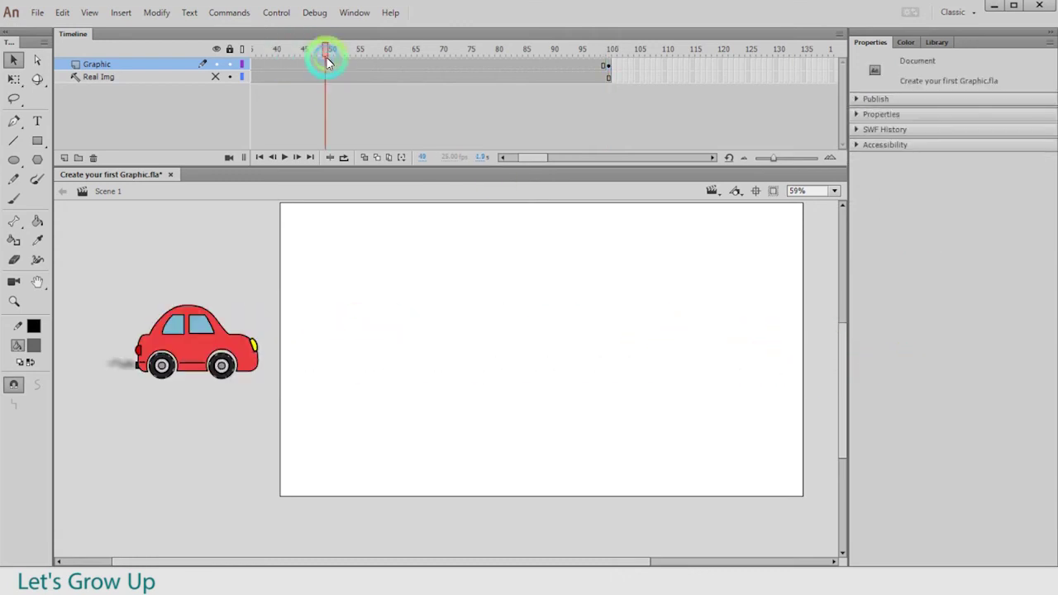
pyautogui.rightClick(326, 64)
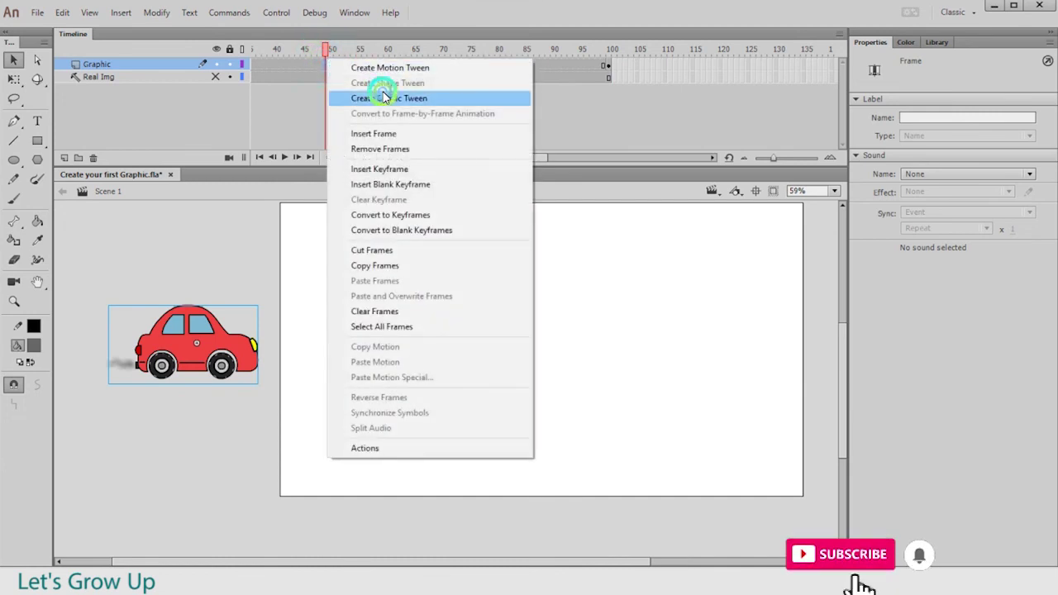
pyautogui.click(383, 97)
# Play the car's drive from the first frame, check it in a movie test, and close the preview window
pyautogui.moveTo(299, 53); pyautogui.dragTo(132, 57)
pyautogui.press('Return')
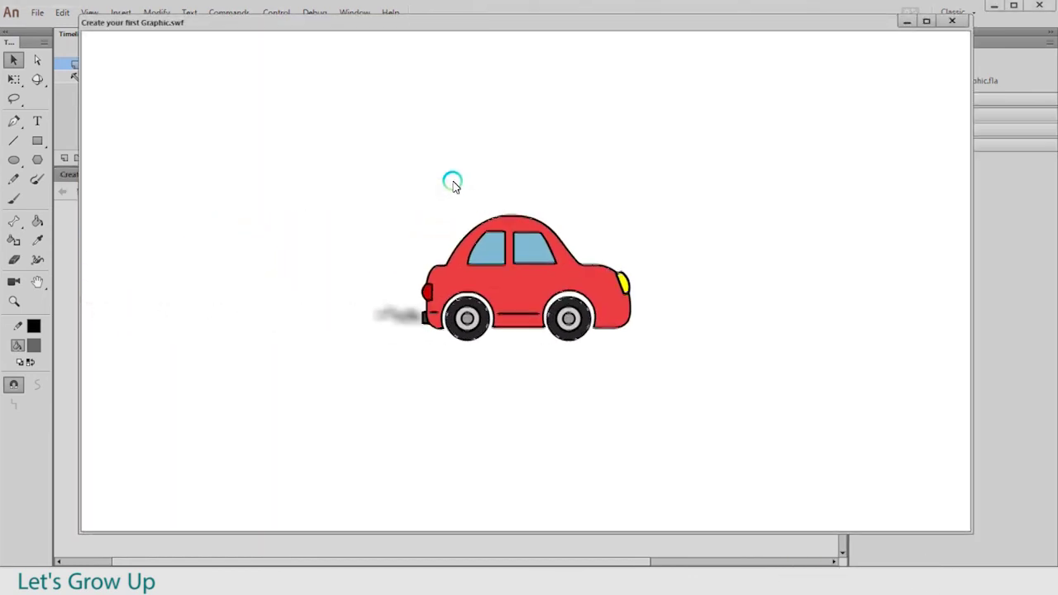
pyautogui.click(951, 19)
# Slow the drive by repeatedly inserting frames over about frames 24 to 56 on both layers, and play it from the start
pyautogui.moveTo(382, 64); pyautogui.dragTo(552, 79)
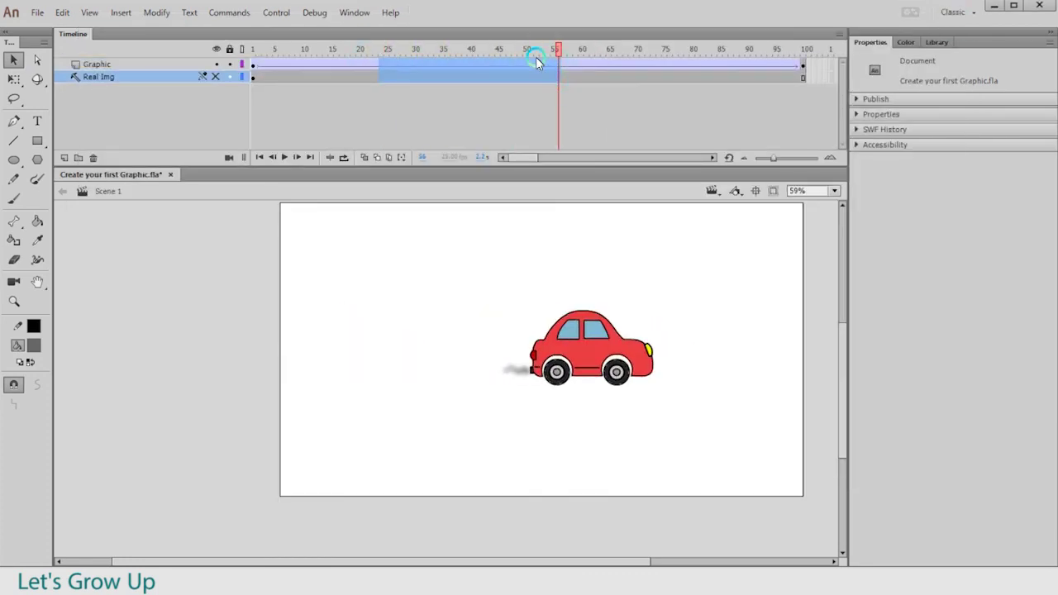
pyautogui.press('F5')
pyautogui.press('F5')
pyautogui.press('F5')
pyautogui.press('F5')
pyautogui.press('F5')
pyautogui.press('F5')
pyautogui.press('F5')
pyautogui.press('F5')
pyautogui.press('F5')
pyautogui.press('F5')
pyautogui.press('F5')
pyautogui.press('F5')
pyautogui.press('F5')
pyautogui.press('F5')
pyautogui.press('F5')
pyautogui.moveTo(559, 50); pyautogui.dragTo(252, 52)
pyautogui.press('Return')
# Shorten the drive by repeatedly removing frames over about frames 34 to 73 on both layers
pyautogui.moveTo(436, 66); pyautogui.dragTo(652, 82)
pyautogui.hotkey('shift', 'F5')
pyautogui.hotkey('shift', 'F5')
pyautogui.hotkey('shift', 'F5')
pyautogui.hotkey('shift', 'F5')
pyautogui.hotkey('shift', 'F5')
pyautogui.hotkey('shift', 'F5')
pyautogui.hotkey('shift', 'F5')
pyautogui.hotkey('shift', 'F5')
pyautogui.hotkey('shift', 'F5')
pyautogui.hotkey('shift', 'F5')
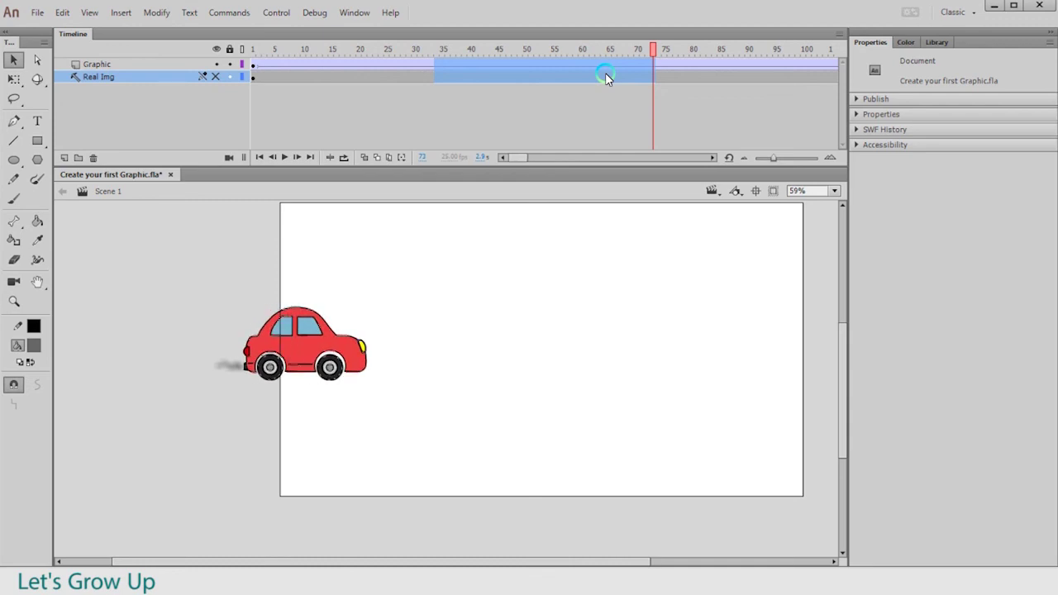
# Play the retimed animation, check the car's speed in a movie test, and close the preview window
pyautogui.press('Return')
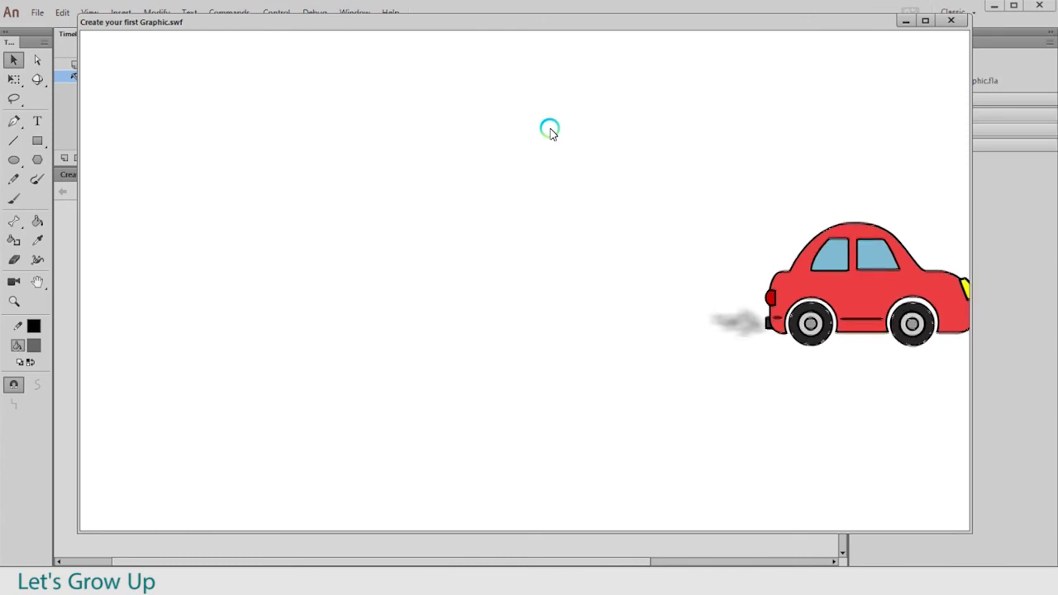
pyautogui.click(950, 20)
pyautogui.click(267, 260)
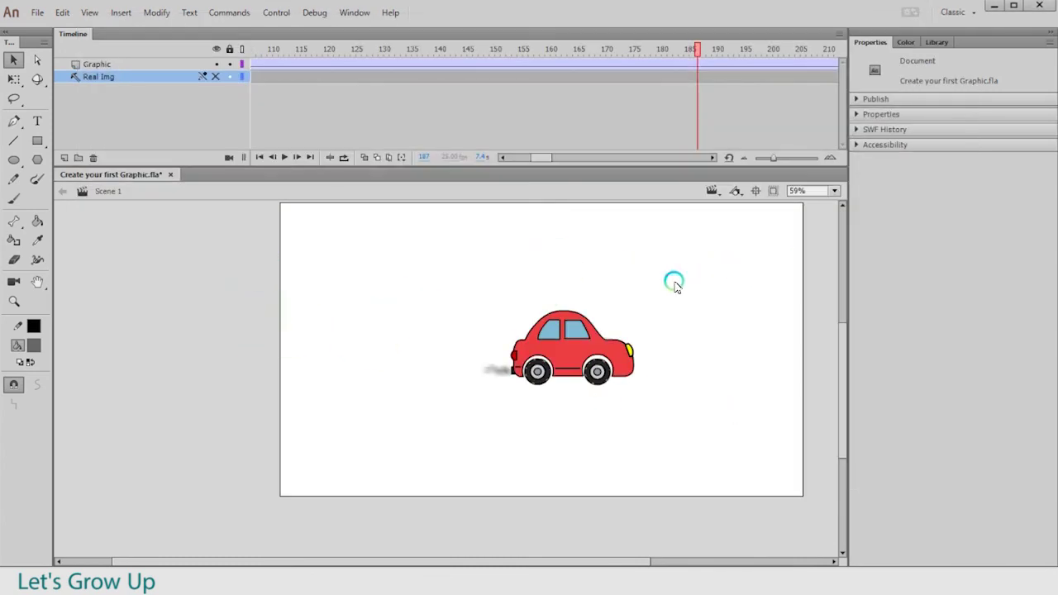